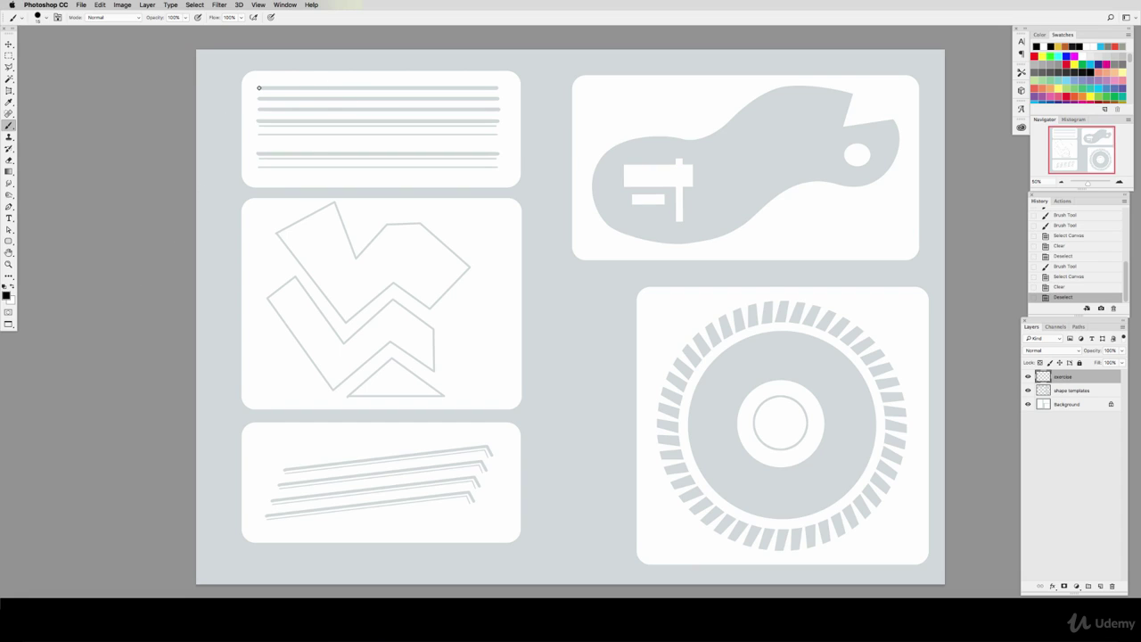
- Paint black brush strokes over the six upper parallel guide lines, the last two thin
{"action": "left_click_drag", "start_coordinate": [262, 87], "coordinate": [497, 87]}
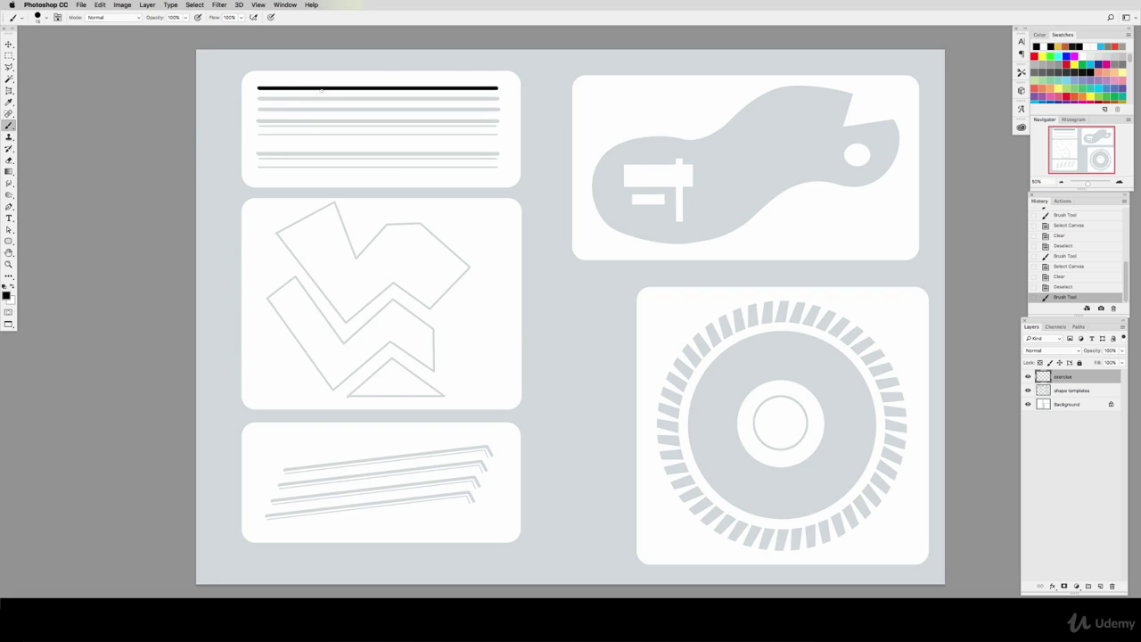
{"action": "left_click_drag", "start_coordinate": [259, 98], "coordinate": [497, 98]}
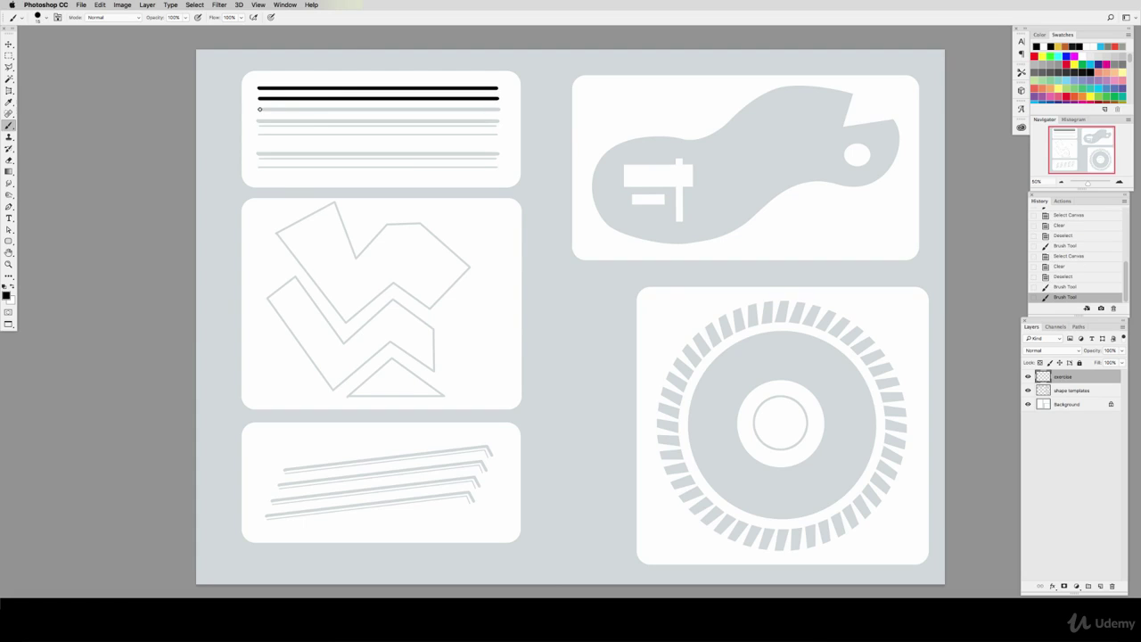
{"action": "left_click_drag", "start_coordinate": [260, 108], "coordinate": [496, 107]}
{"action": "left_click_drag", "start_coordinate": [258, 121], "coordinate": [498, 120]}
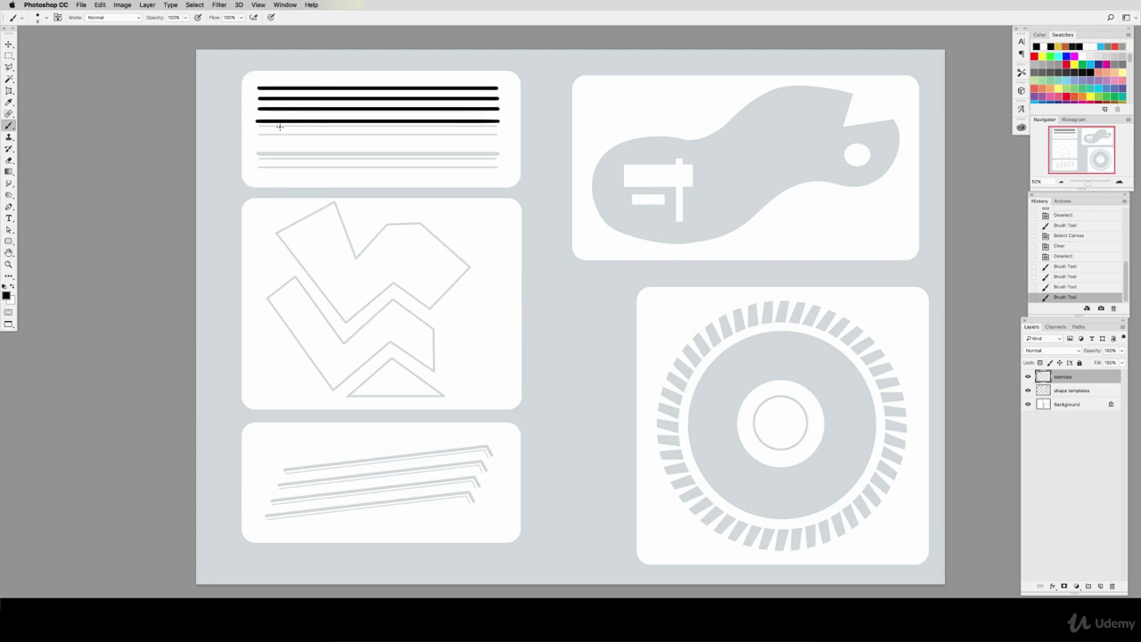
{"action": "left_click_drag", "start_coordinate": [258, 127], "coordinate": [497, 130]}
{"action": "left_click_drag", "start_coordinate": [261, 134], "coordinate": [493, 138]}
- Duplicate the two thin black lines down onto the bottom group of guides
{"action": "key", "text": "m"}
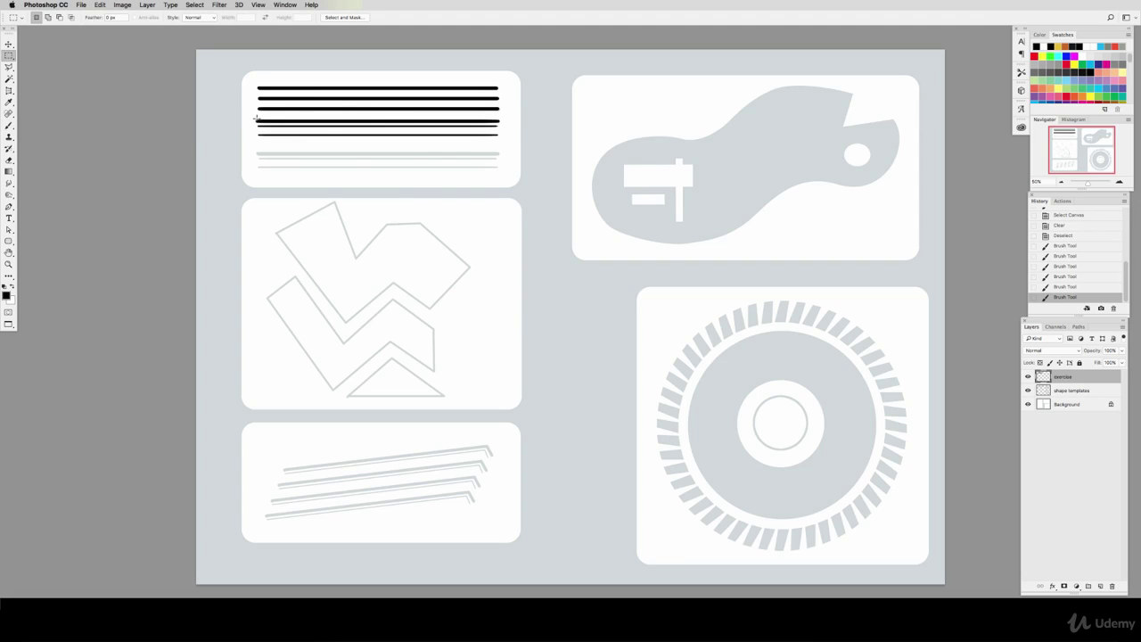
{"action": "mouse_move", "coordinate": [251, 116]}
{"action": "left_mouse_down"}
{"action": "mouse_move", "coordinate": [413, 140]}
{"action": "mouse_move", "coordinate": [522, 139]}
{"action": "mouse_move", "coordinate": [501, 141]}
{"action": "left_mouse_up"}
{"action": "key", "text": "v"}
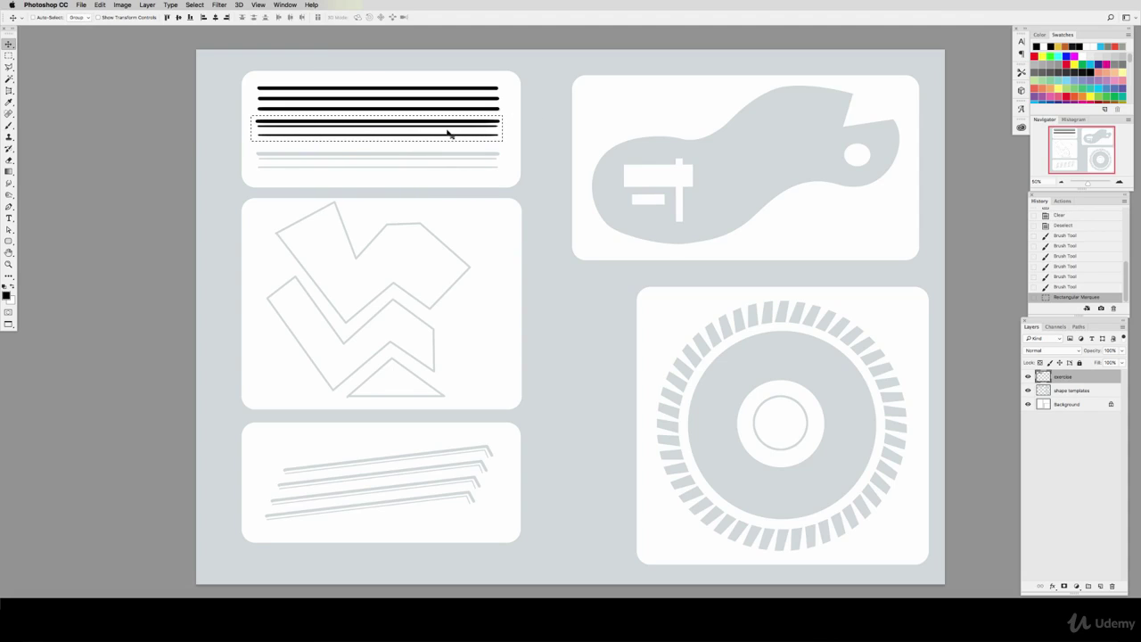
{"action": "left_click_drag", "start_coordinate": [436, 128], "coordinate": [431, 161]}
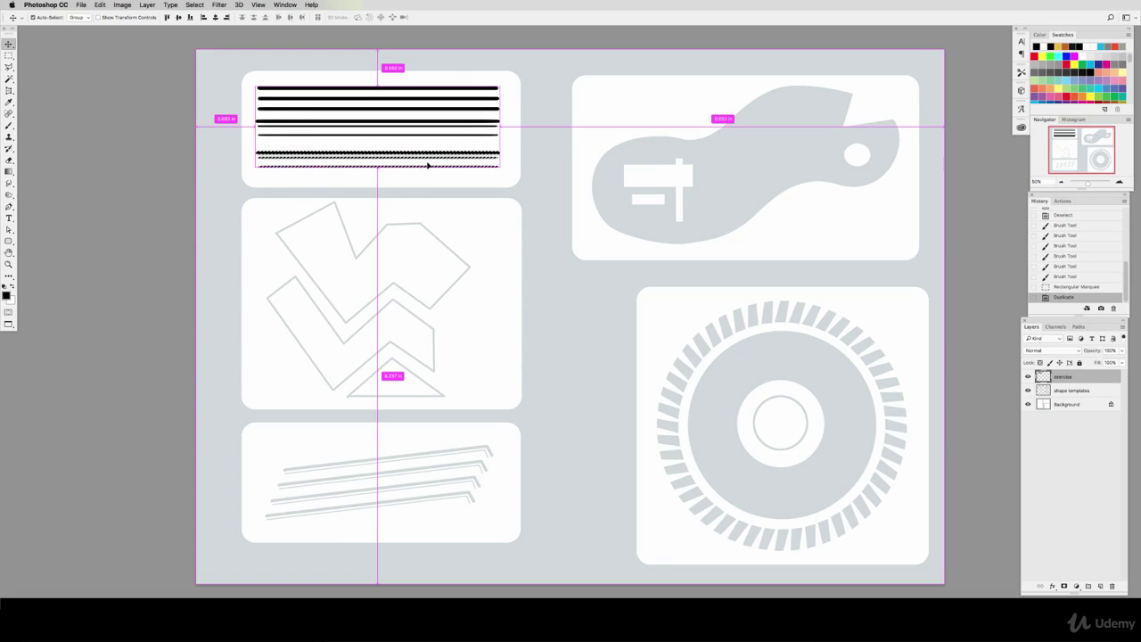
{"action": "key", "text": "super+d"}
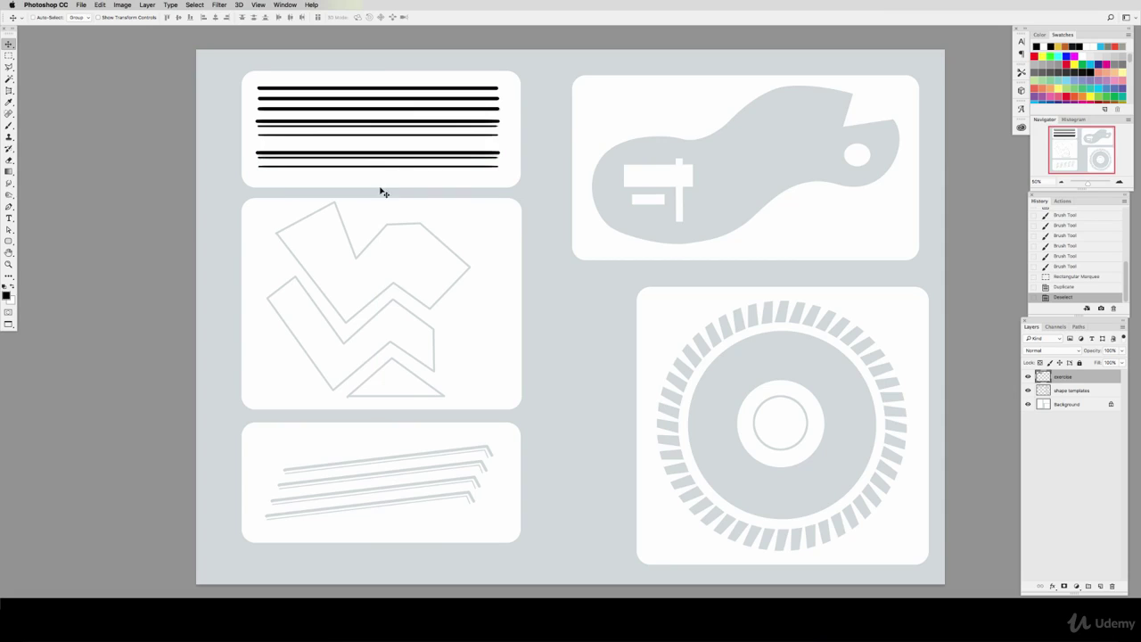
{"action": "key", "text": "b"}
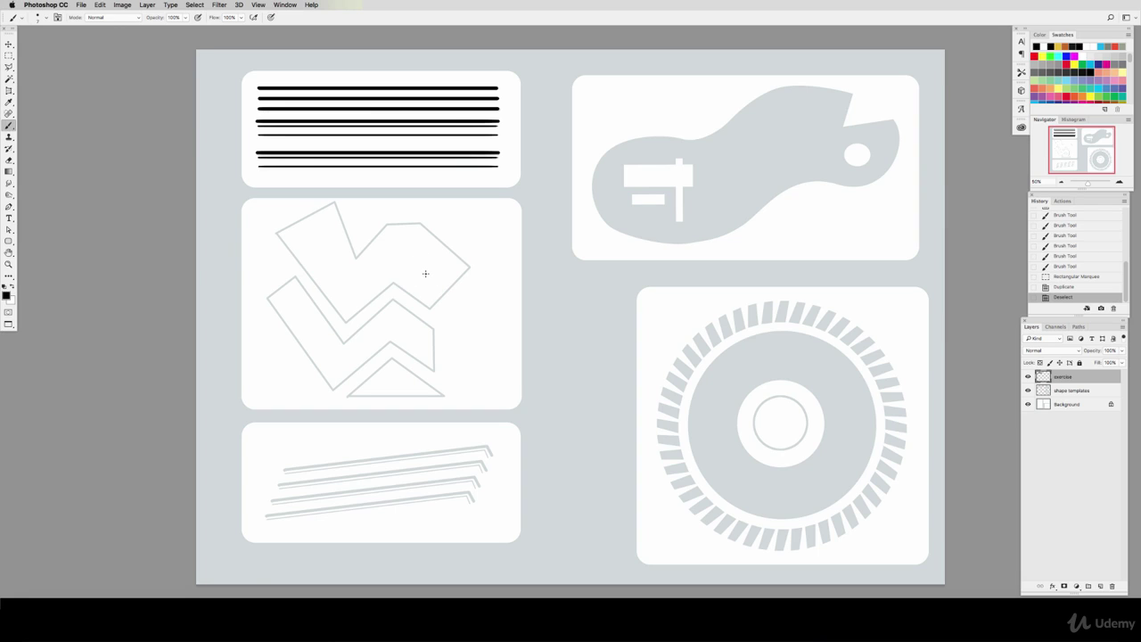
- In the Brush settings panel, moved aside from the shapes, uncheck Shape Dynamics
{"action": "key", "text": "F5"}
{"action": "mouse_move", "coordinate": [419, 144]}
{"action": "left_mouse_down"}
{"action": "mouse_move", "coordinate": [659, 173]}
{"action": "mouse_move", "coordinate": [808, 152]}
{"action": "left_mouse_up"}
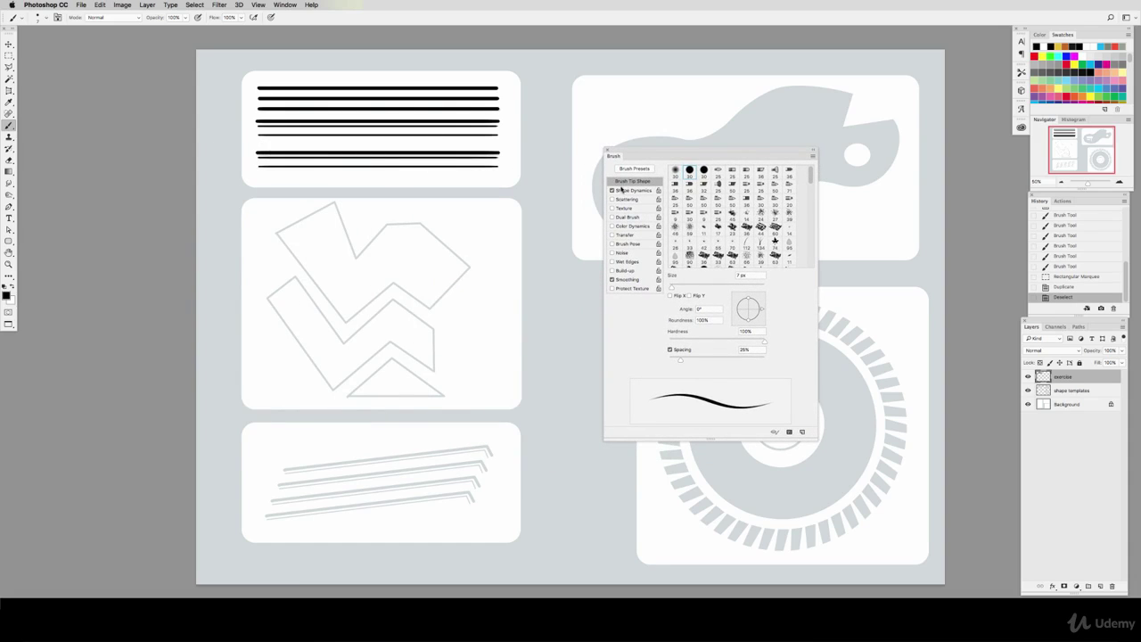
{"action": "left_click", "coordinate": [611, 190]}
- Outline the first polygon with straight black edges, closing at its right corner
{"action": "left_click", "coordinate": [469, 266]}
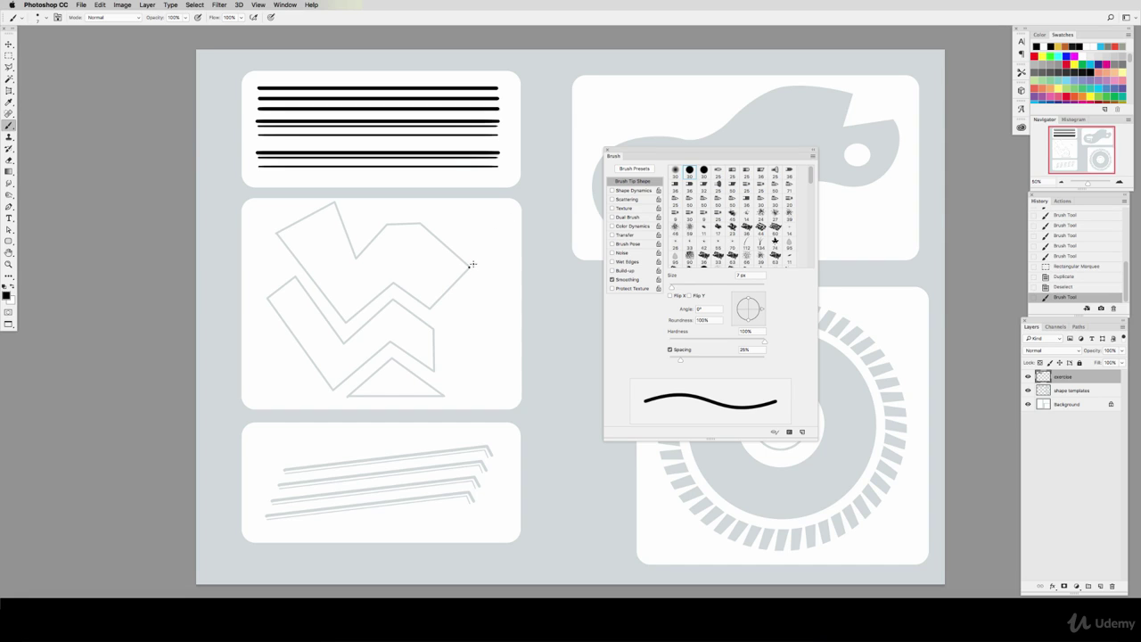
{"action": "left_click", "coordinate": [428, 309], "text": "shift"}
{"action": "left_click", "coordinate": [392, 283], "text": "shift"}
{"action": "left_click", "coordinate": [344, 321], "text": "shift"}
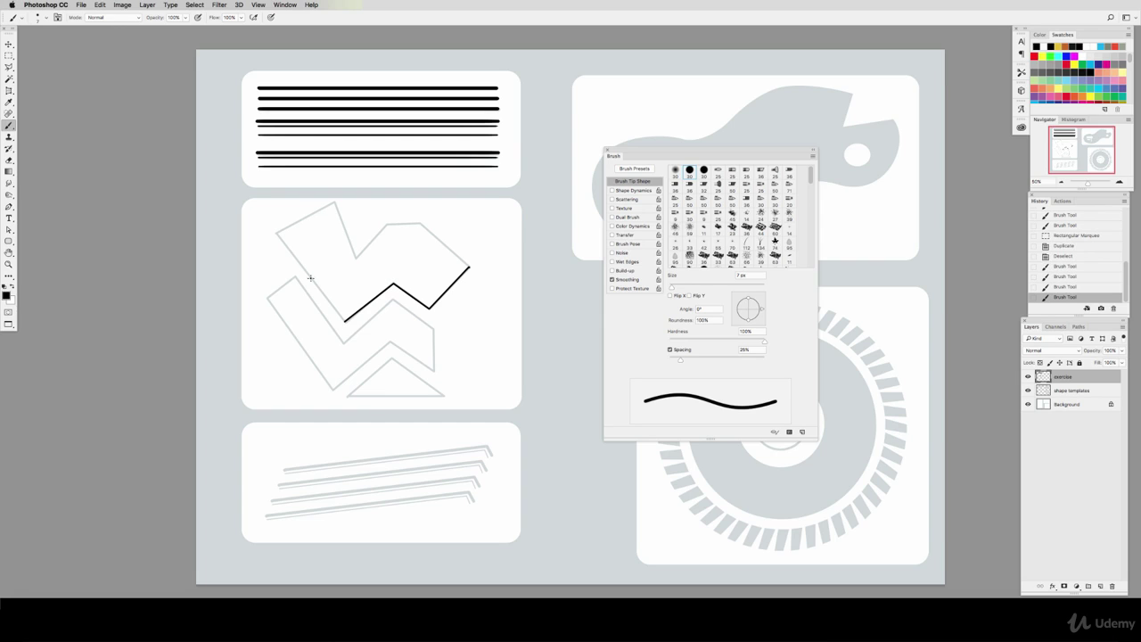
{"action": "left_click", "coordinate": [278, 231], "text": "shift"}
{"action": "left_click", "coordinate": [335, 203], "text": "shift"}
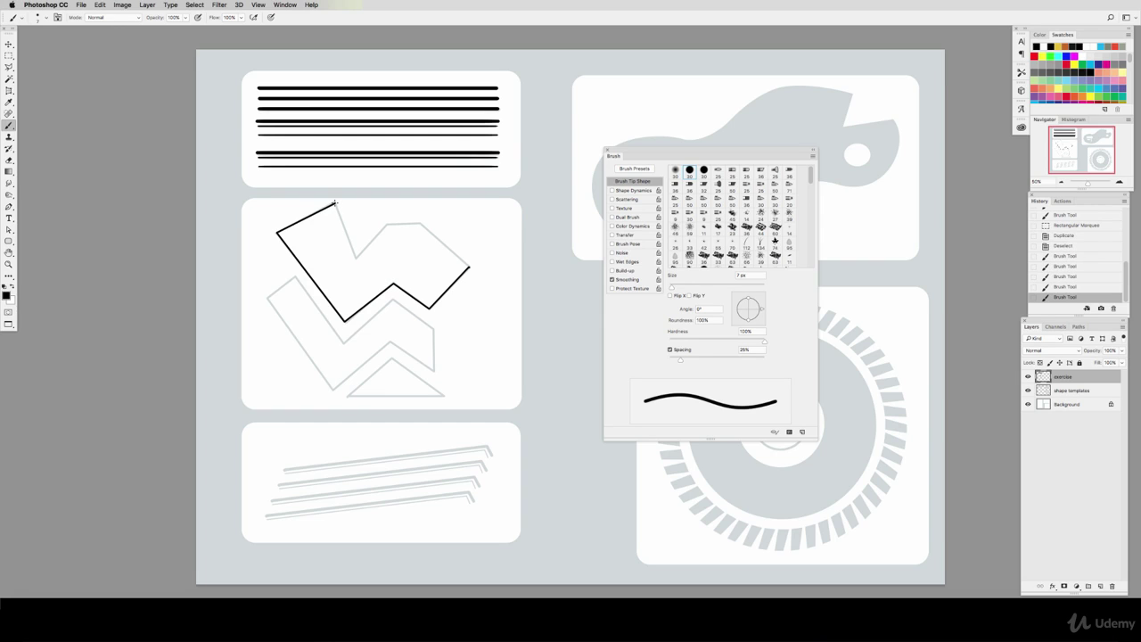
{"action": "left_click", "coordinate": [355, 257], "text": "shift"}
{"action": "left_click", "coordinate": [387, 223], "text": "shift"}
{"action": "left_click", "coordinate": [420, 224], "text": "shift"}
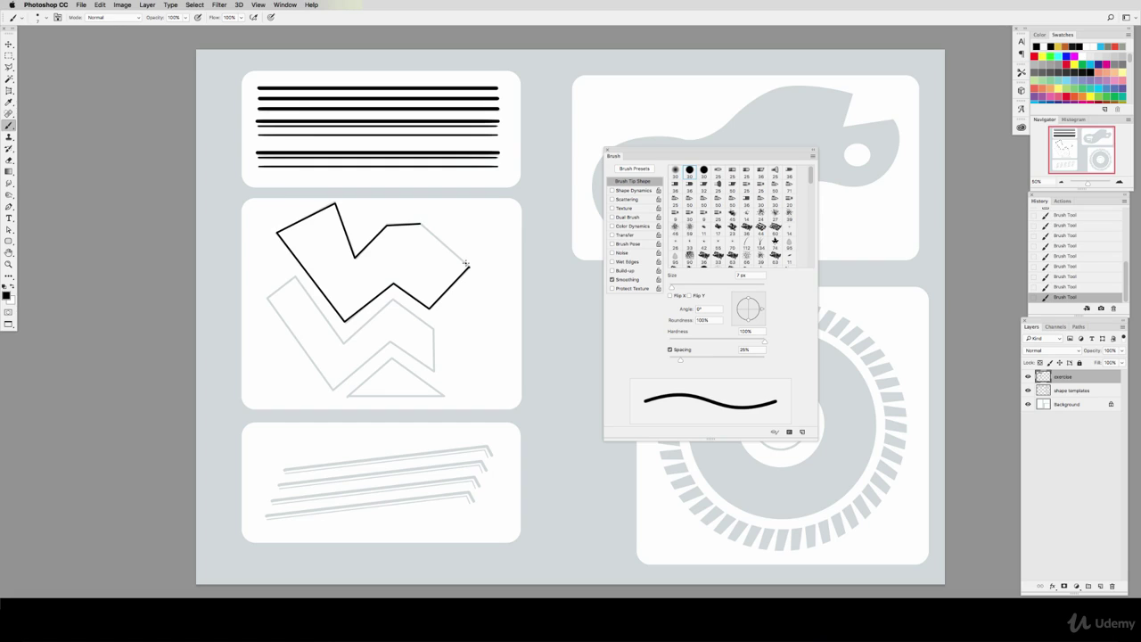
{"action": "left_click", "coordinate": [469, 266], "text": "shift"}
- Outline the zigzag polygon with straight black edges
{"action": "left_click", "coordinate": [434, 368], "text": "shift"}
{"action": "left_click", "coordinate": [389, 342], "text": "shift"}
{"action": "left_click", "coordinate": [332, 389], "text": "shift"}
{"action": "left_click", "coordinate": [268, 296], "text": "shift"}
{"action": "left_click", "coordinate": [296, 276], "text": "shift"}
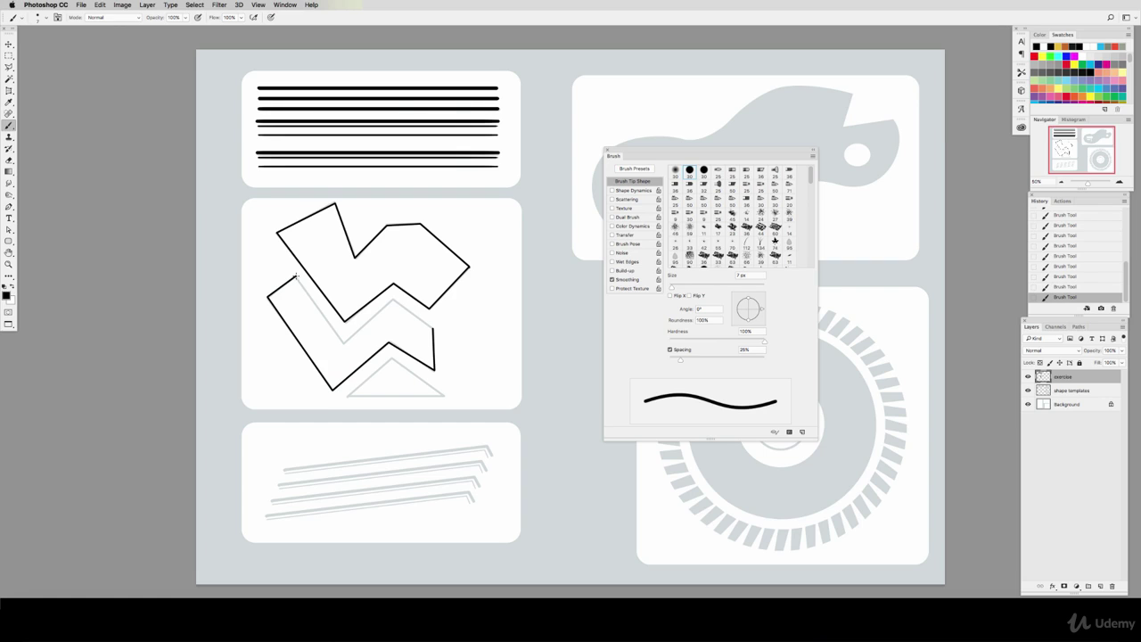
{"action": "left_click", "coordinate": [344, 344], "text": "shift"}
{"action": "left_click", "coordinate": [393, 299], "text": "shift"}
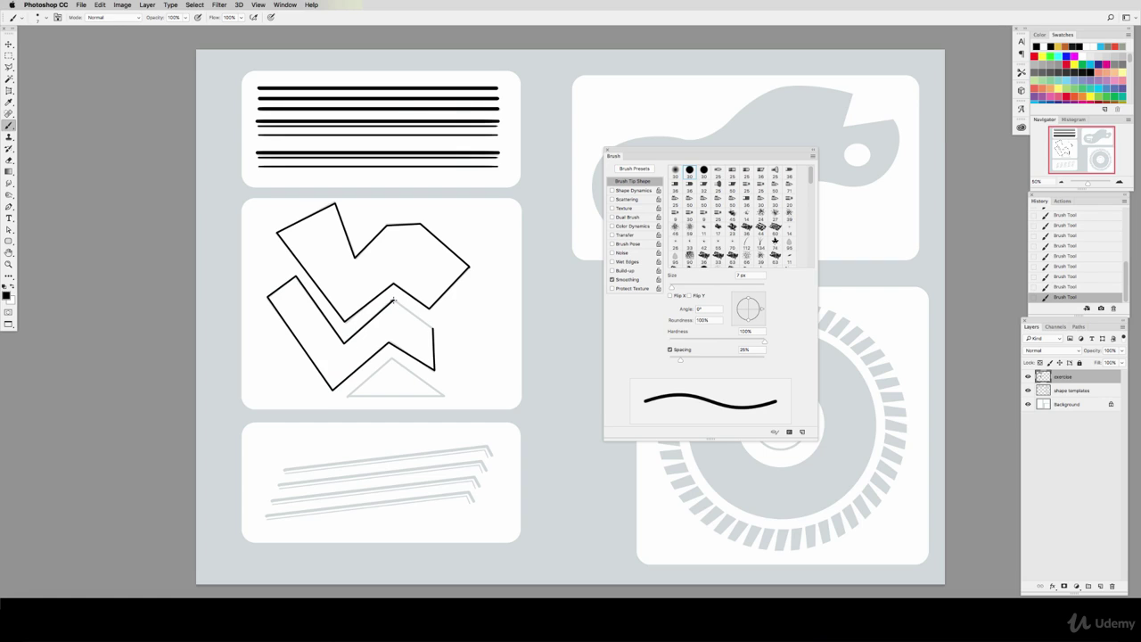
{"action": "left_click", "coordinate": [433, 328], "text": "shift"}
- Outline the triangle's three sides and trace the top angled line in black
{"action": "left_click", "coordinate": [390, 361], "text": "shift"}
{"action": "left_click", "coordinate": [442, 395], "text": "shift"}
{"action": "left_click", "coordinate": [350, 395], "text": "shift"}
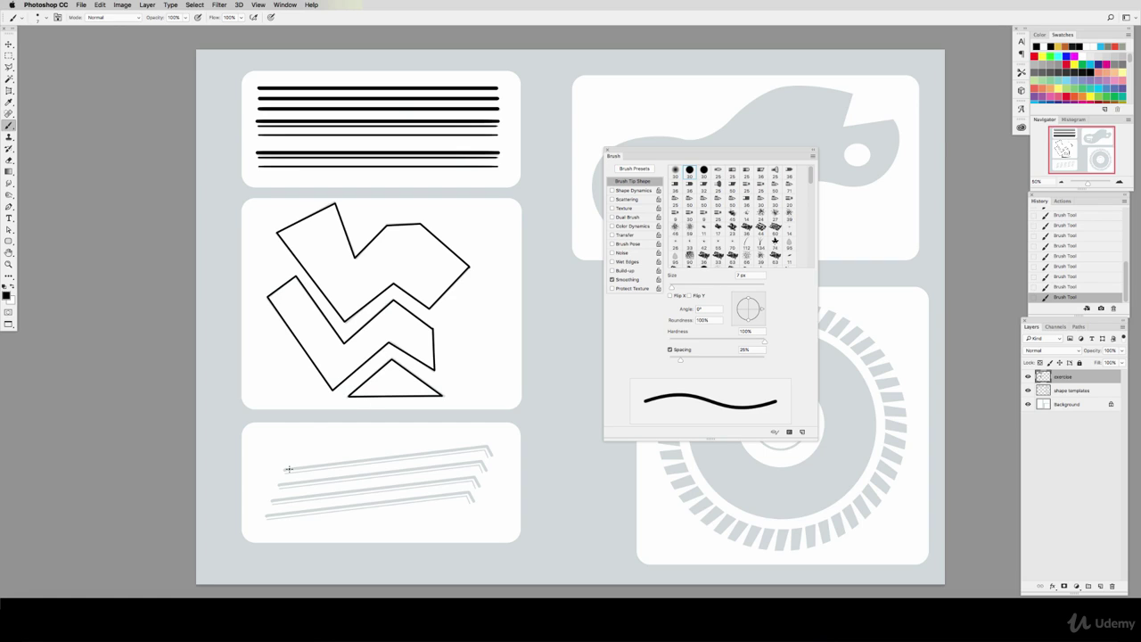
{"action": "left_click", "coordinate": [486, 445], "text": "shift"}
- With a 4 px brush, clone the traced hooked line over the other angled guides, then hide brush settings
{"action": "key", "text": "bracketleft"}
{"action": "key", "text": "bracketleft"}
{"action": "key", "text": "bracketleft"}
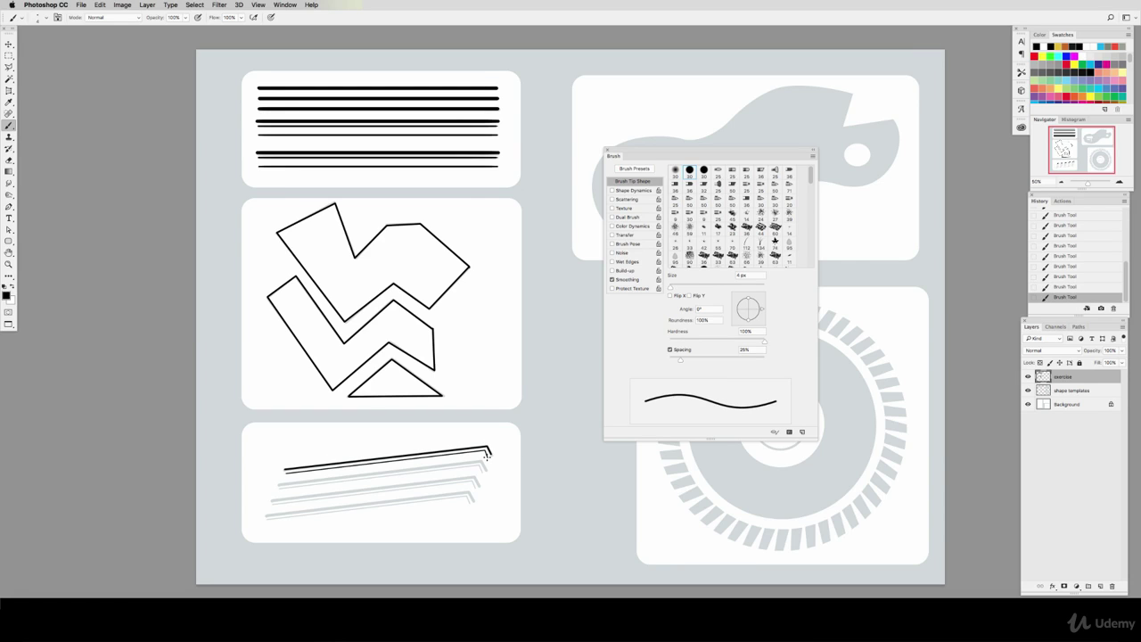
{"action": "key", "text": "s"}
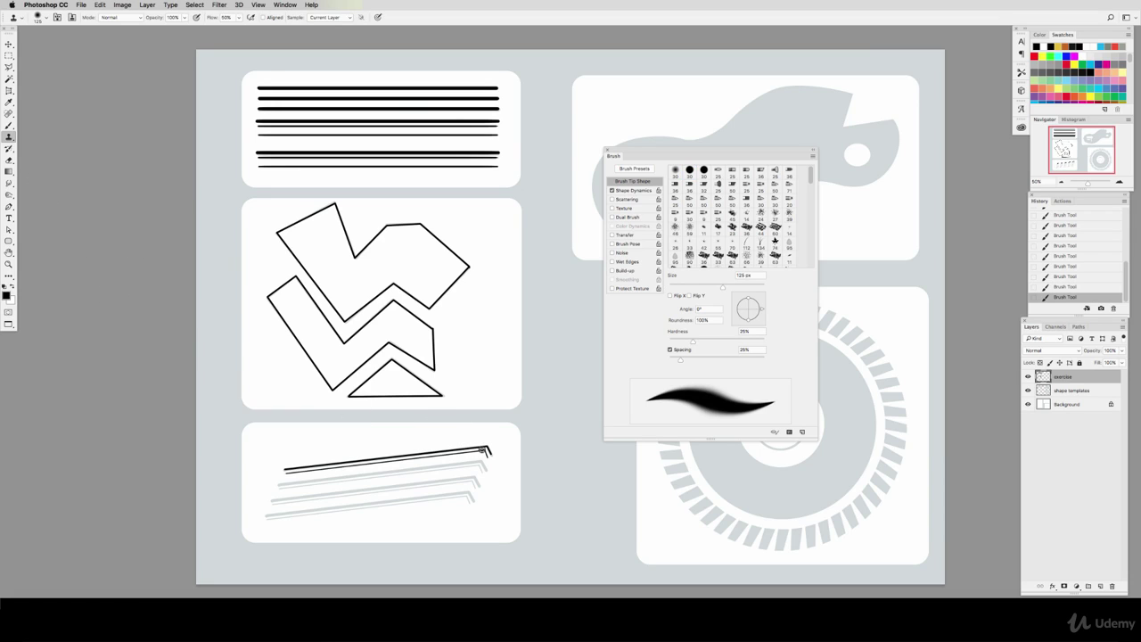
{"action": "left_click", "coordinate": [484, 450], "text": "alt"}
{"action": "left_click_drag", "start_coordinate": [476, 464], "coordinate": [279, 493]}
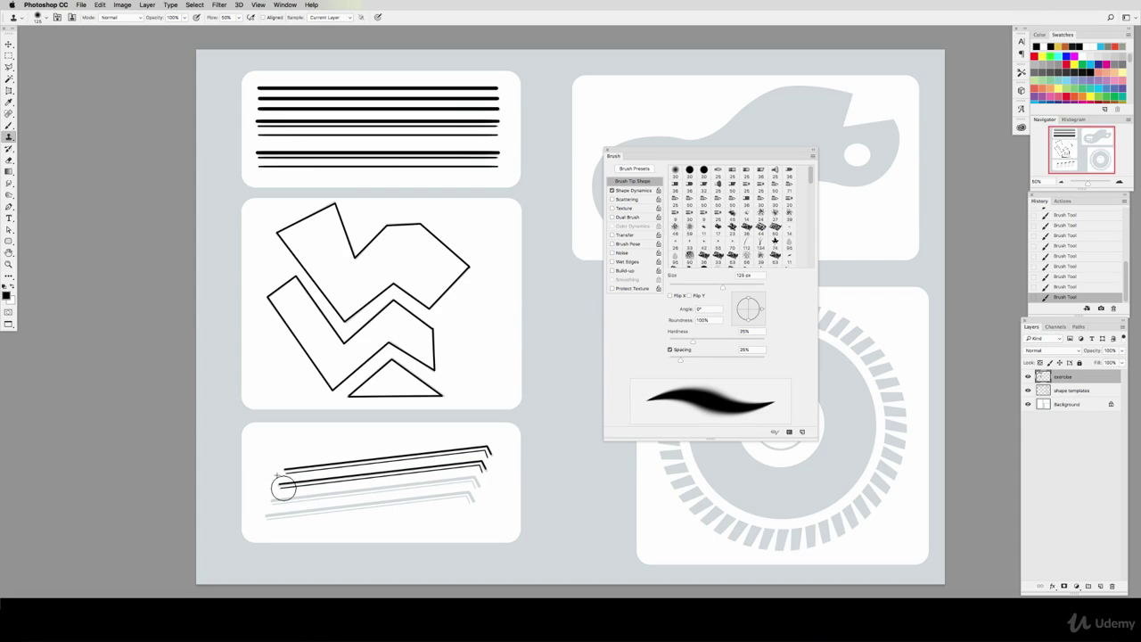
{"action": "left_click_drag", "start_coordinate": [470, 488], "coordinate": [265, 512]}
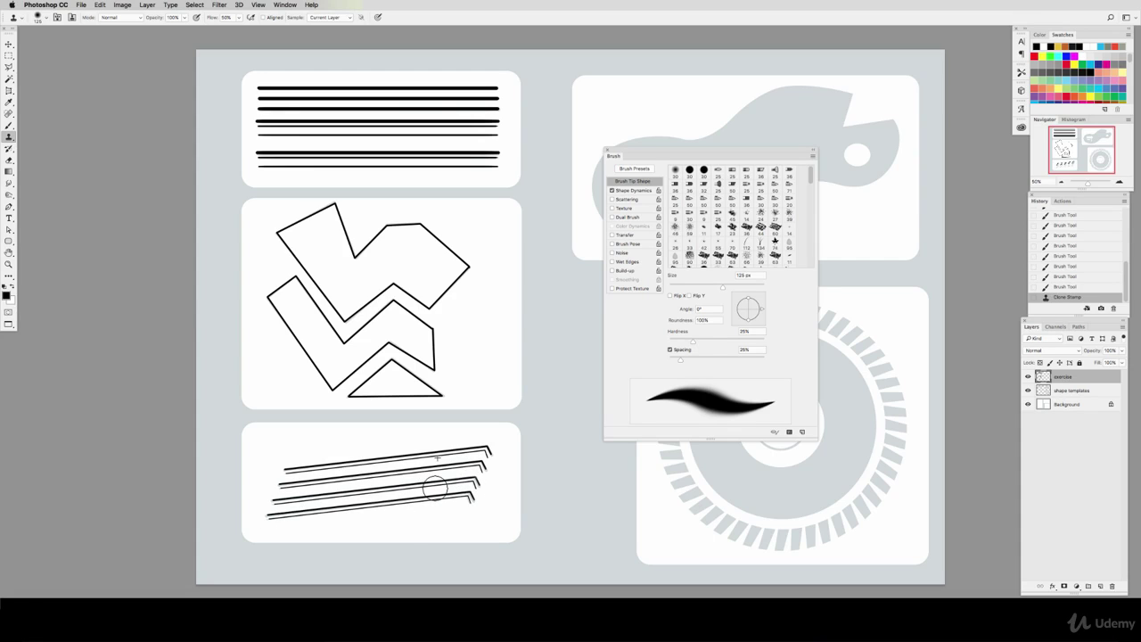
{"action": "key", "text": "b"}
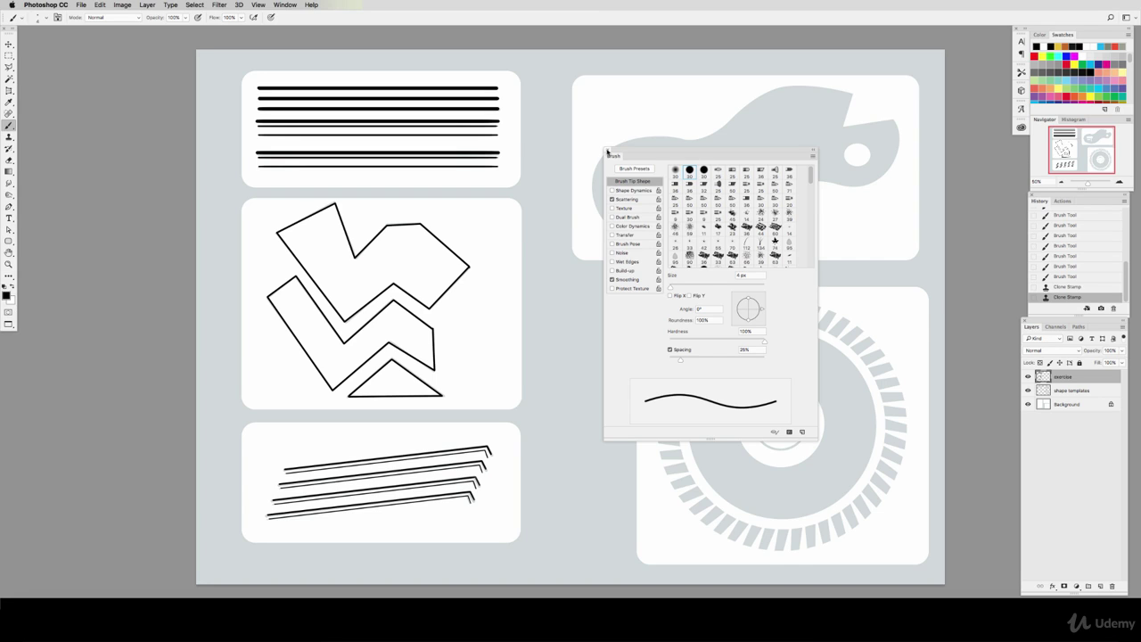
{"action": "key", "text": "F5"}
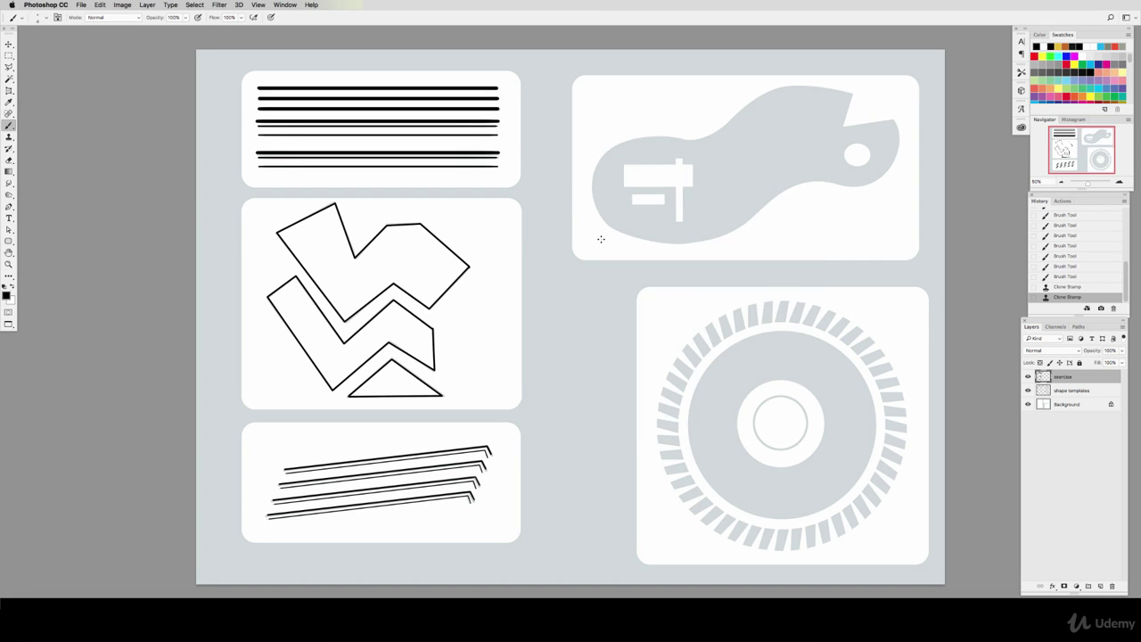
- Save, load the shape templates layer as a selection to check the tracings, then deselect
{"action": "key", "text": "ctrl+s"}
{"action": "left_click", "coordinate": [1044, 390], "text": "super"}
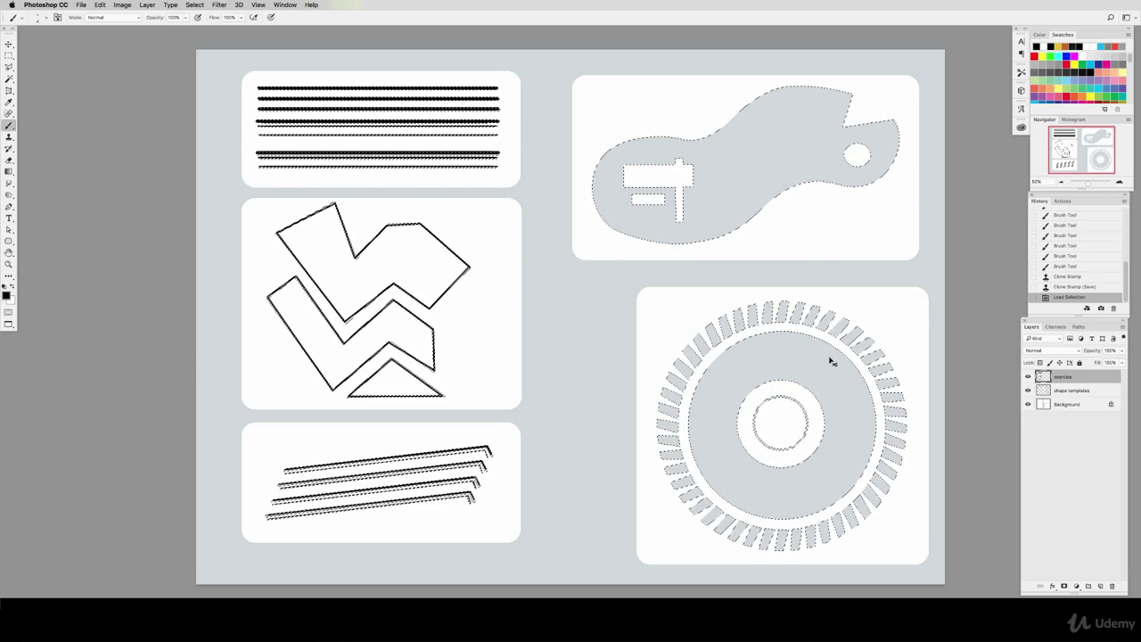
{"action": "key", "text": "super+d"}
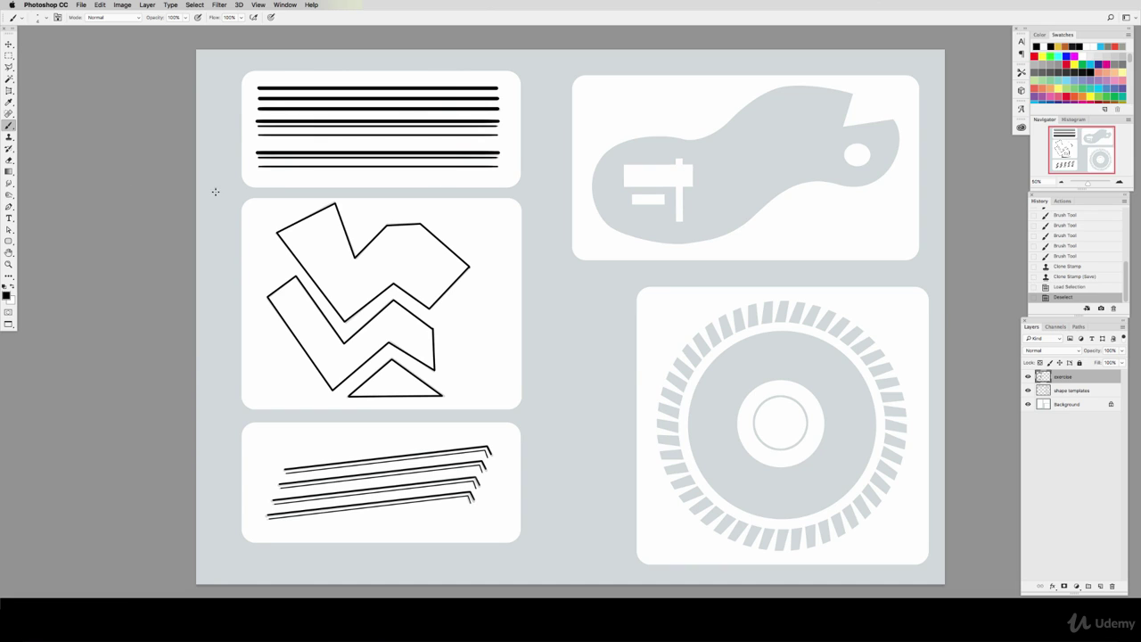
- Trace the blob's edge with a closed curved Pen path and show the Paths panel
{"action": "key", "text": "p"}
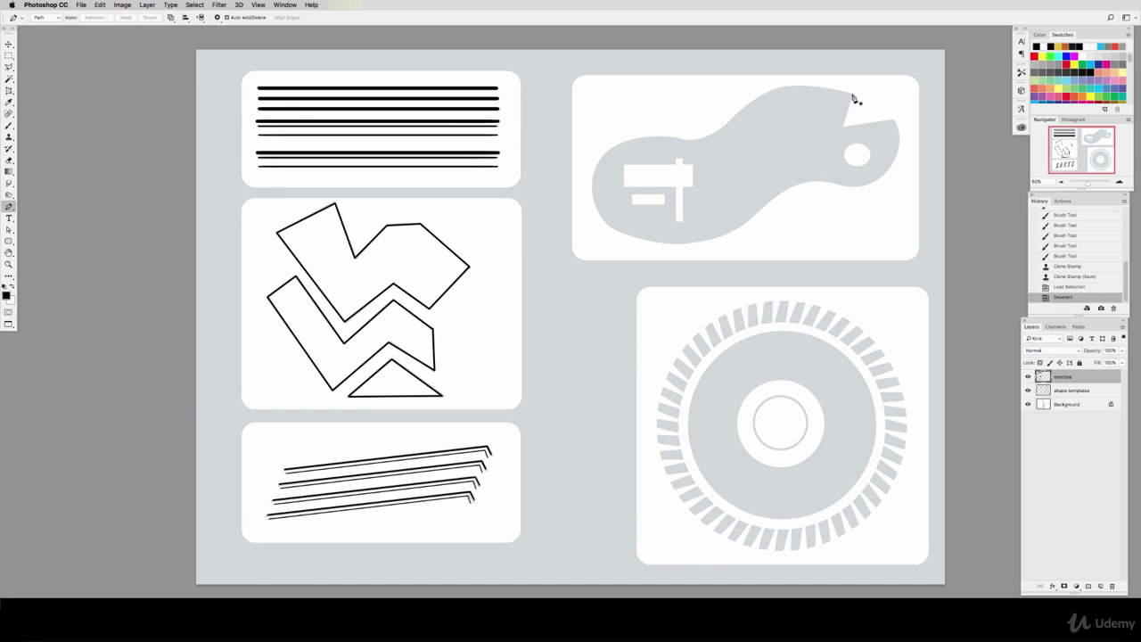
{"action": "left_click_drag", "start_coordinate": [852, 95], "coordinate": [865, 100]}
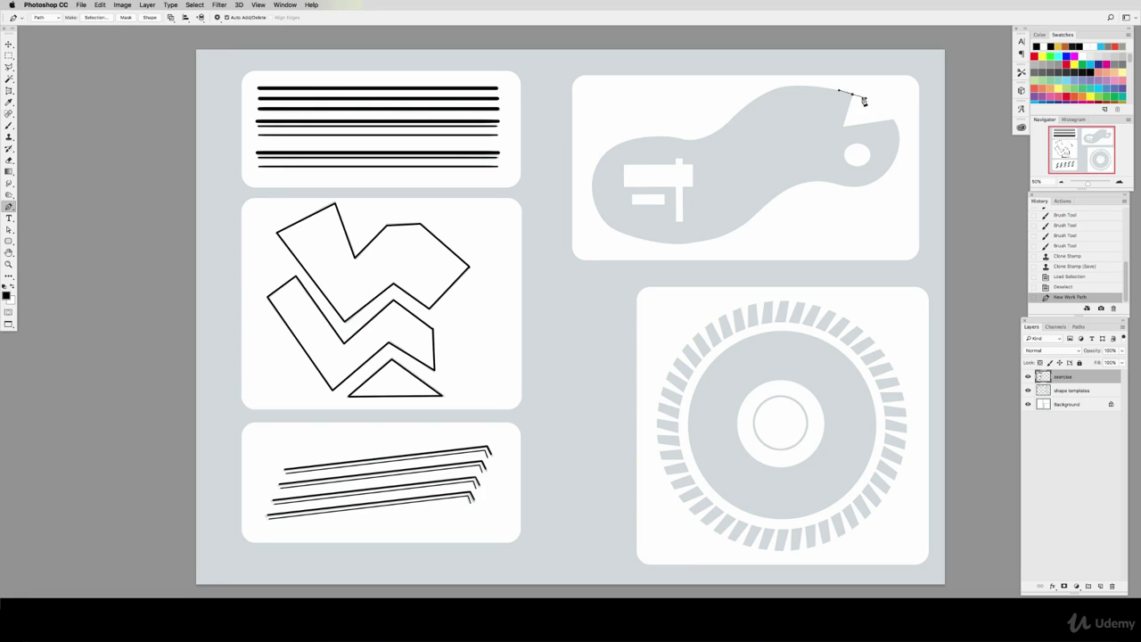
{"action": "left_click", "coordinate": [781, 89]}
{"action": "left_click_drag", "start_coordinate": [781, 89], "coordinate": [897, 125]}
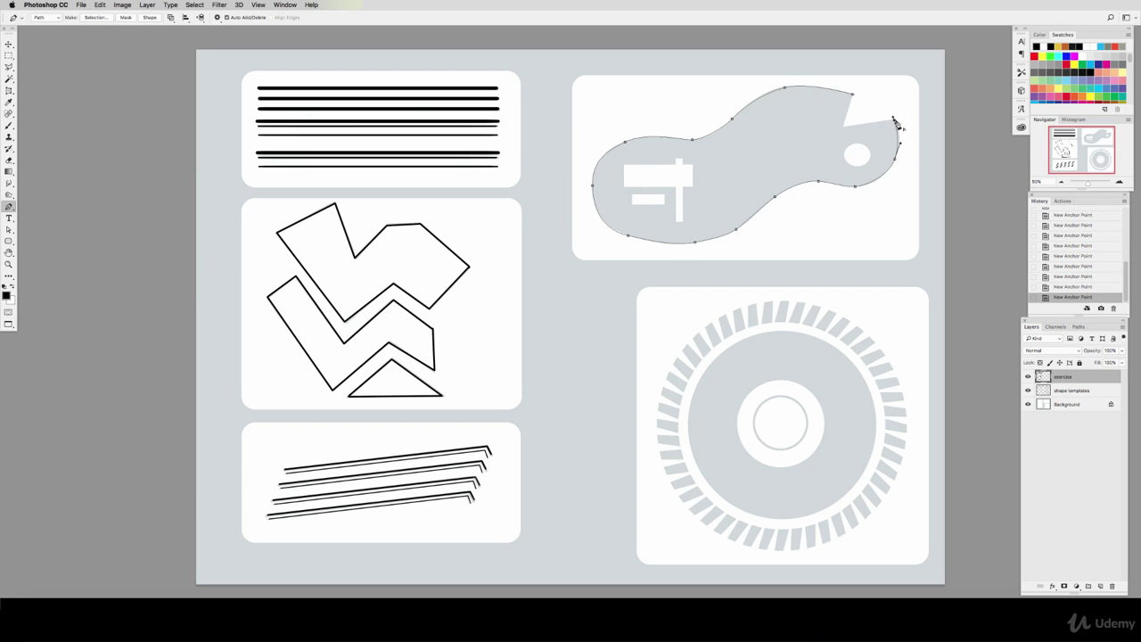
{"action": "left_click", "coordinate": [894, 120]}
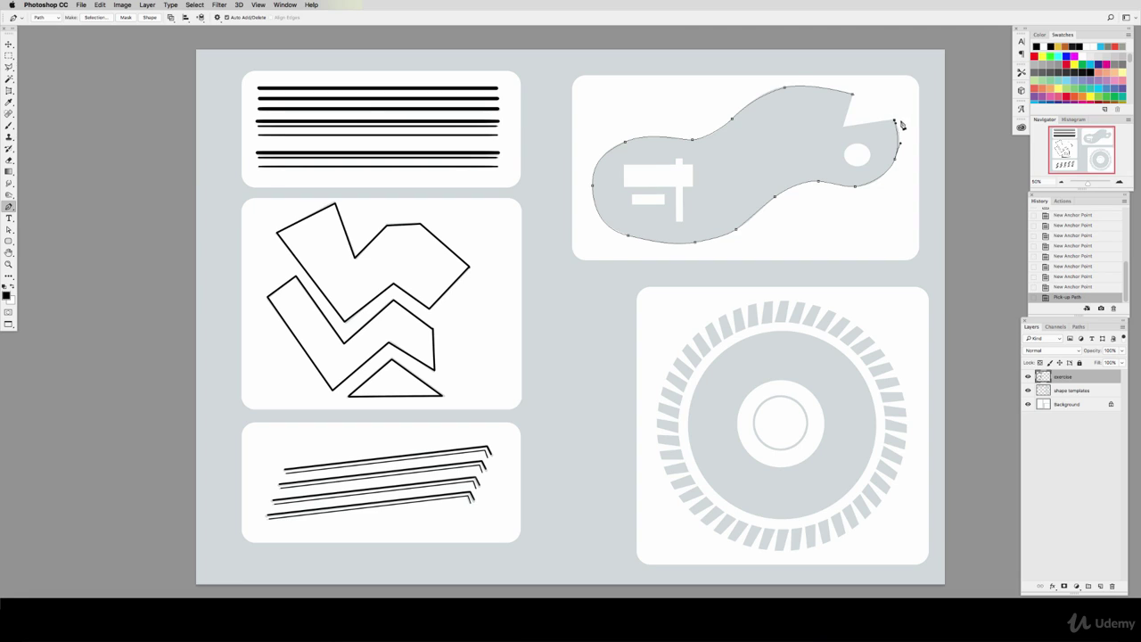
{"action": "left_click", "coordinate": [842, 127]}
{"action": "left_click", "coordinate": [852, 95]}
{"action": "left_click", "coordinate": [852, 94], "text": "alt"}
{"action": "left_click", "coordinate": [1078, 327]}
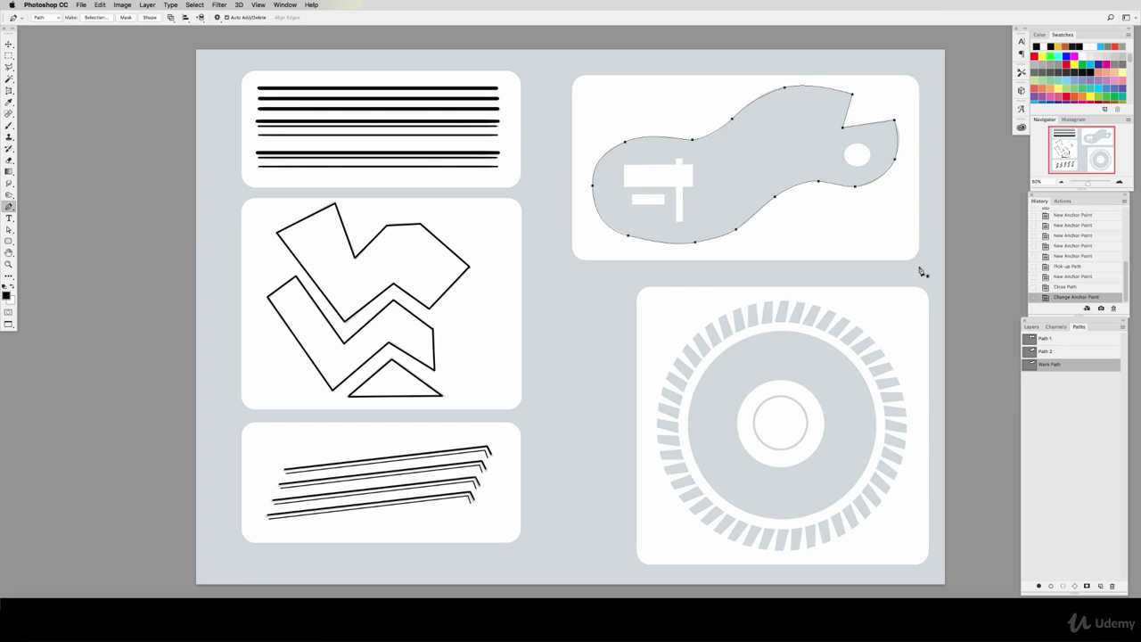
- Load the work path as a selection and fill the blob solid black on the exercise layer
{"action": "left_click", "coordinate": [1062, 586]}
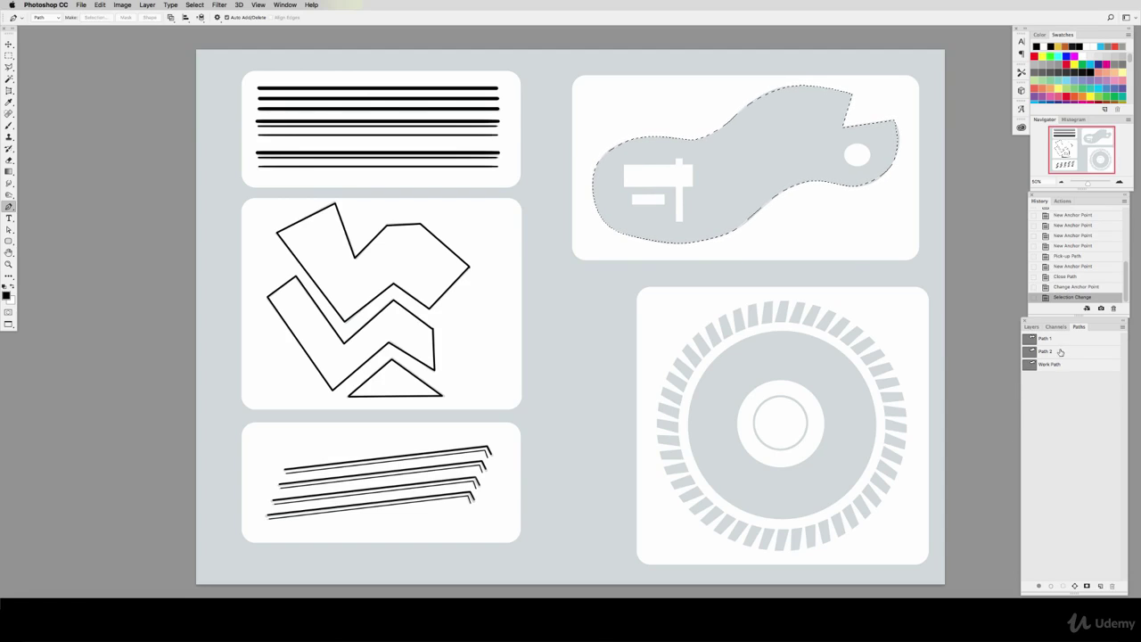
{"action": "left_click", "coordinate": [1031, 326]}
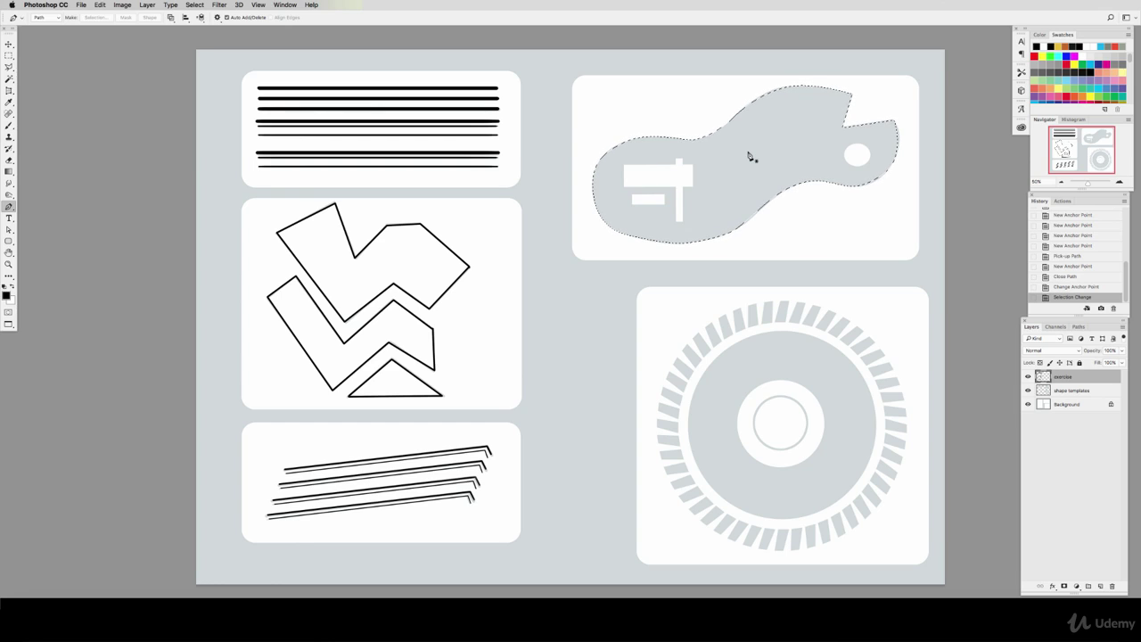
{"action": "key", "text": "alt+BackSpace"}
{"action": "key", "text": "ctrl+d"}
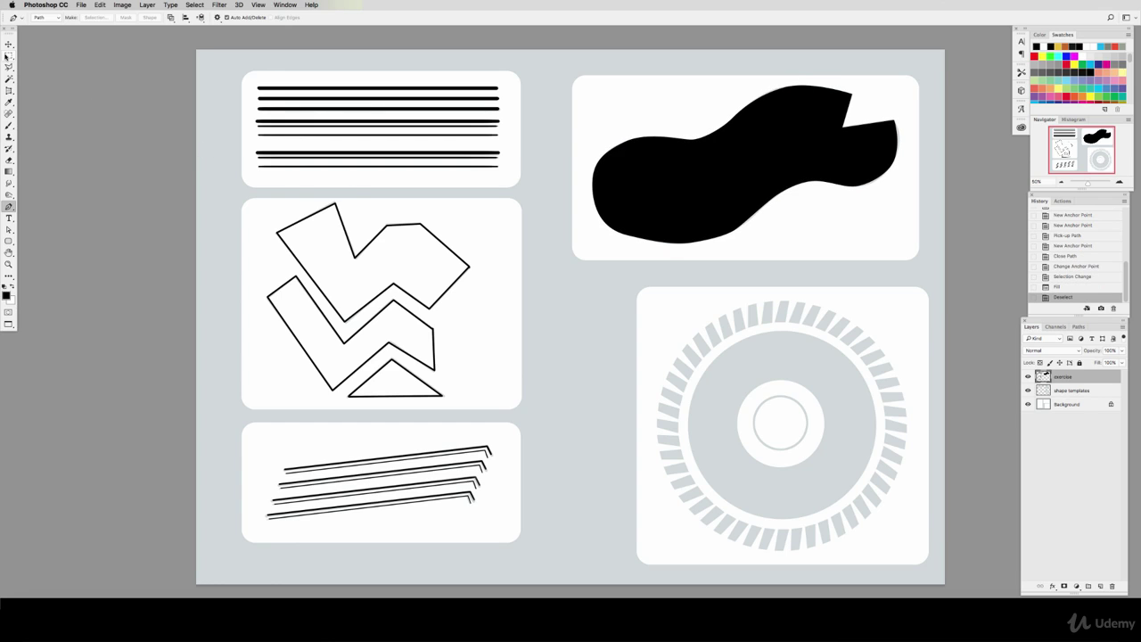
{"action": "left_click", "coordinate": [9, 55]}
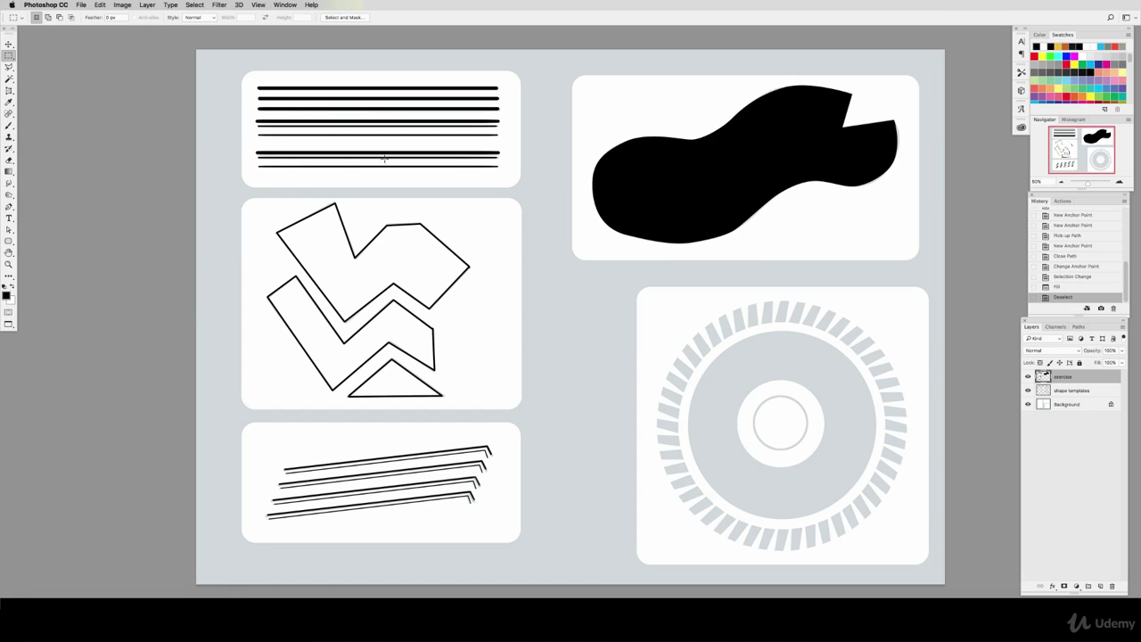
- Cut the round hole out of the black blob with an elliptical selection
{"action": "right_click", "coordinate": [15, 60]}
{"action": "left_click", "coordinate": [71, 64]}
{"action": "left_click_drag", "start_coordinate": [838, 144], "coordinate": [876, 164]}
{"action": "key", "text": "Delete"}
{"action": "key", "text": "ctrl+d"}
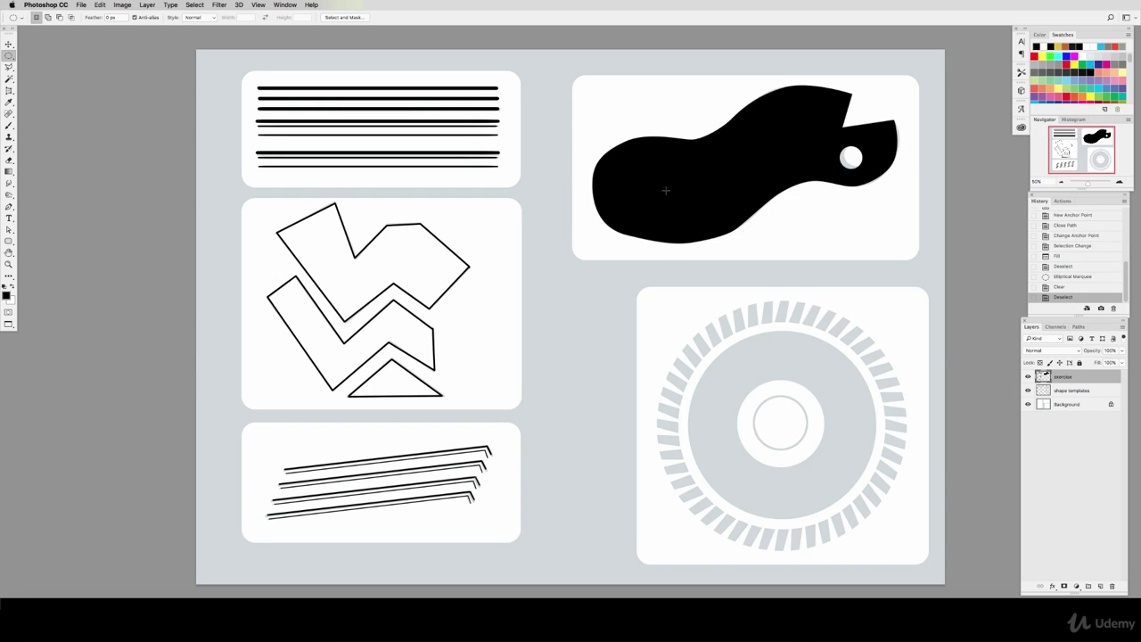
- Clear the rectangular cross-shaped openings in the blob to white
{"action": "mouse_move", "coordinate": [622, 173]}
{"action": "left_mouse_down"}
{"action": "mouse_move", "coordinate": [694, 192]}
{"action": "mouse_move", "coordinate": [641, 178]}
{"action": "mouse_move", "coordinate": [642, 226]}
{"action": "mouse_move", "coordinate": [669, 207]}
{"action": "left_mouse_up"}
{"action": "key", "text": "ctrl+d"}
{"action": "key", "text": "shift+m"}
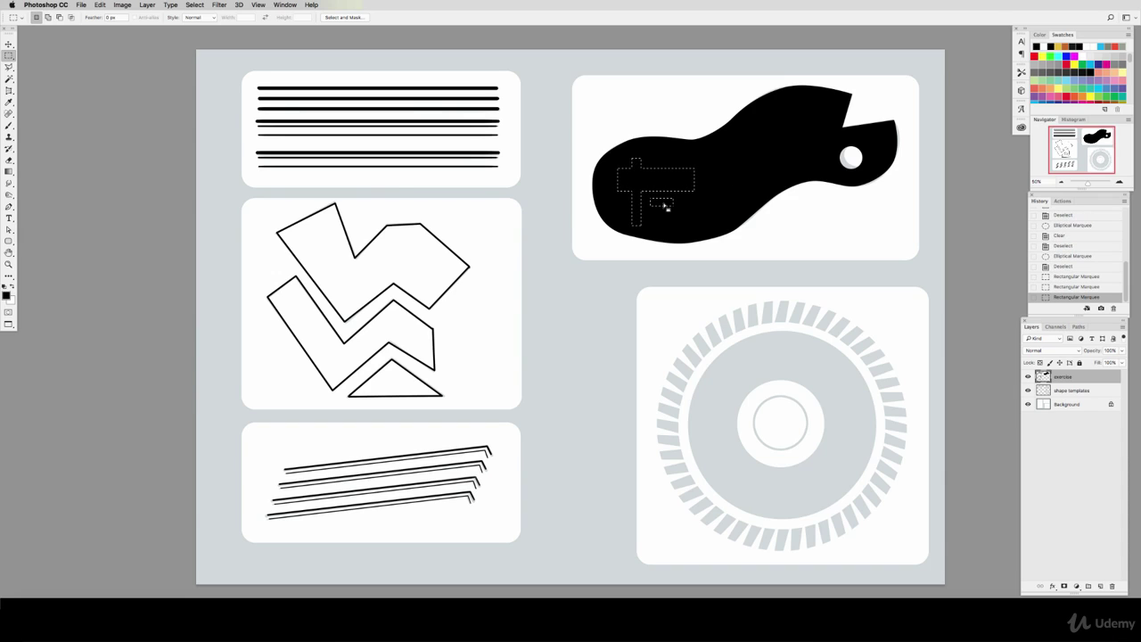
{"action": "key", "text": "Delete"}
{"action": "key", "text": "ctrl+d"}
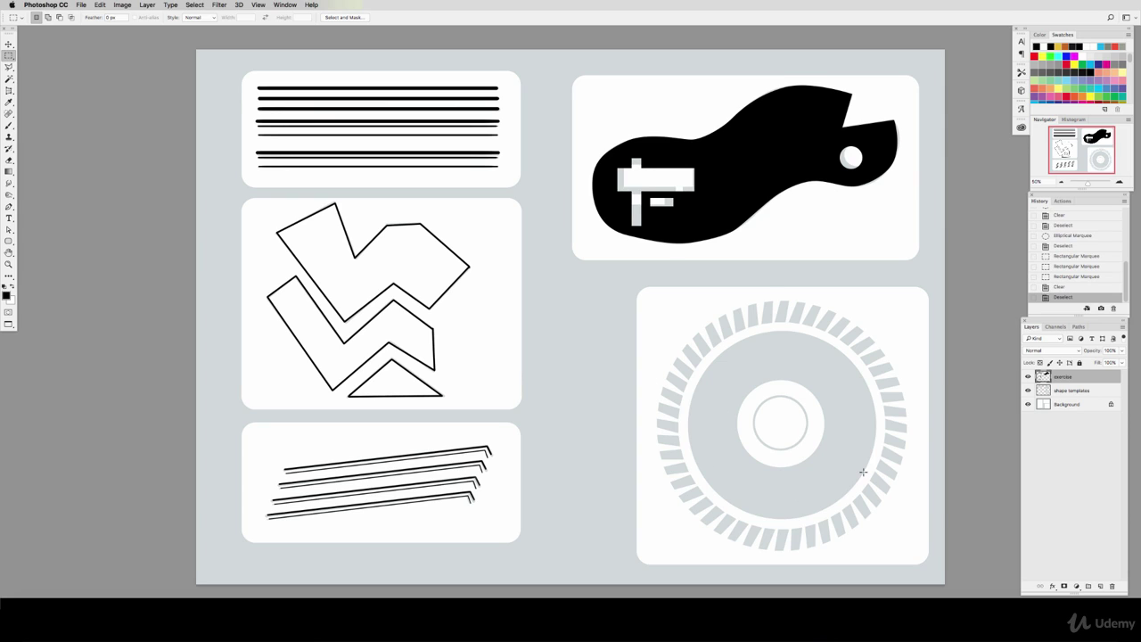
- Save the worksheet document
{"action": "key", "text": "super+s"}
- On a new Layer 1, fill the top ring tooth black and distort its top edge to match the slant
{"action": "left_click", "coordinate": [1099, 585]}
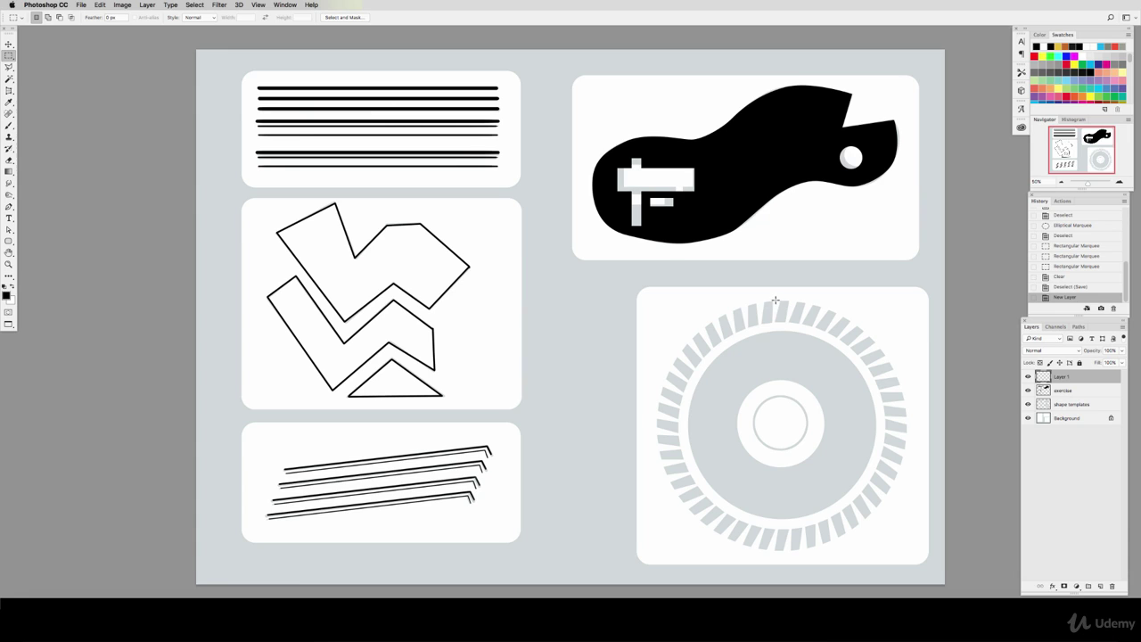
{"action": "left_click_drag", "start_coordinate": [775, 300], "coordinate": [786, 326]}
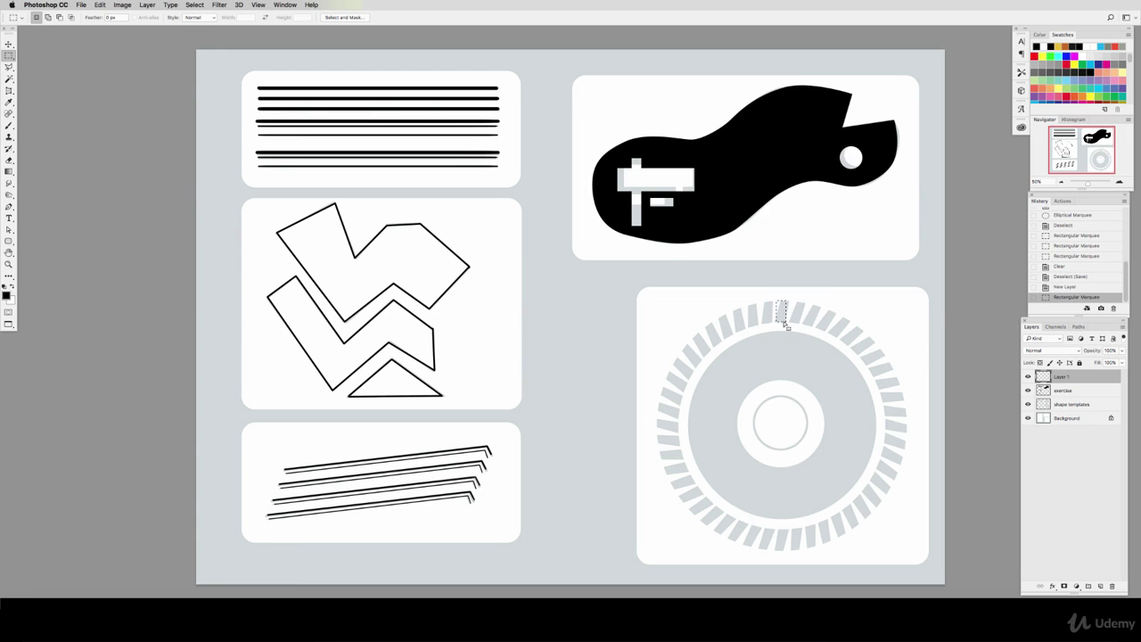
{"action": "key", "text": "alt+BackSpace"}
{"action": "key", "text": "super+d"}
{"action": "key", "text": "super+t"}
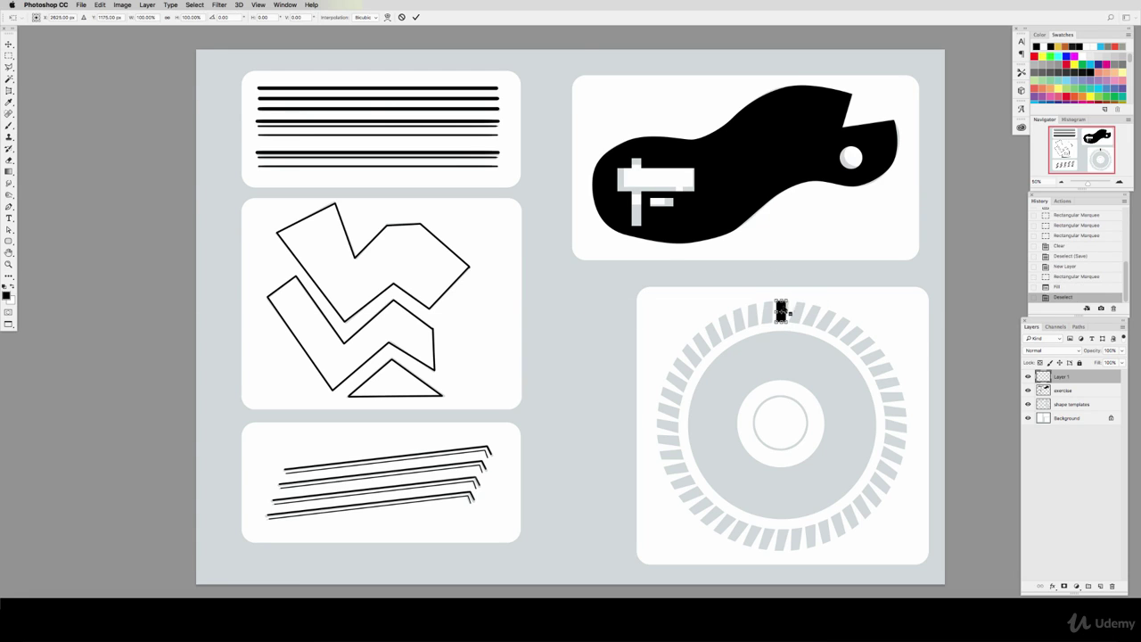
{"action": "right_click", "coordinate": [780, 308]}
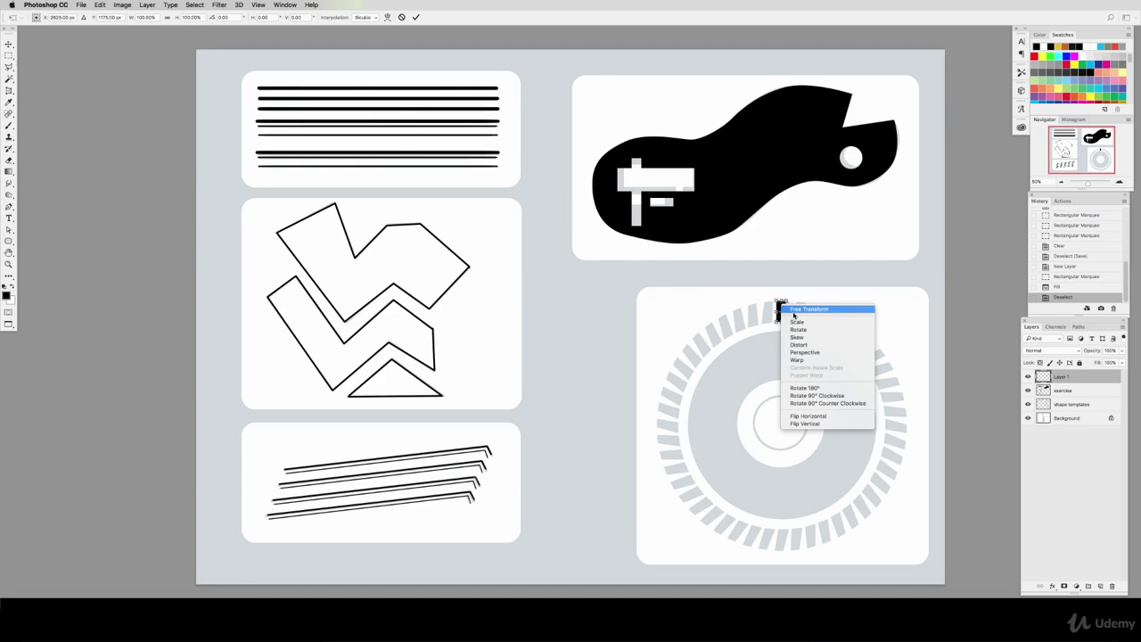
{"action": "left_click", "coordinate": [819, 346]}
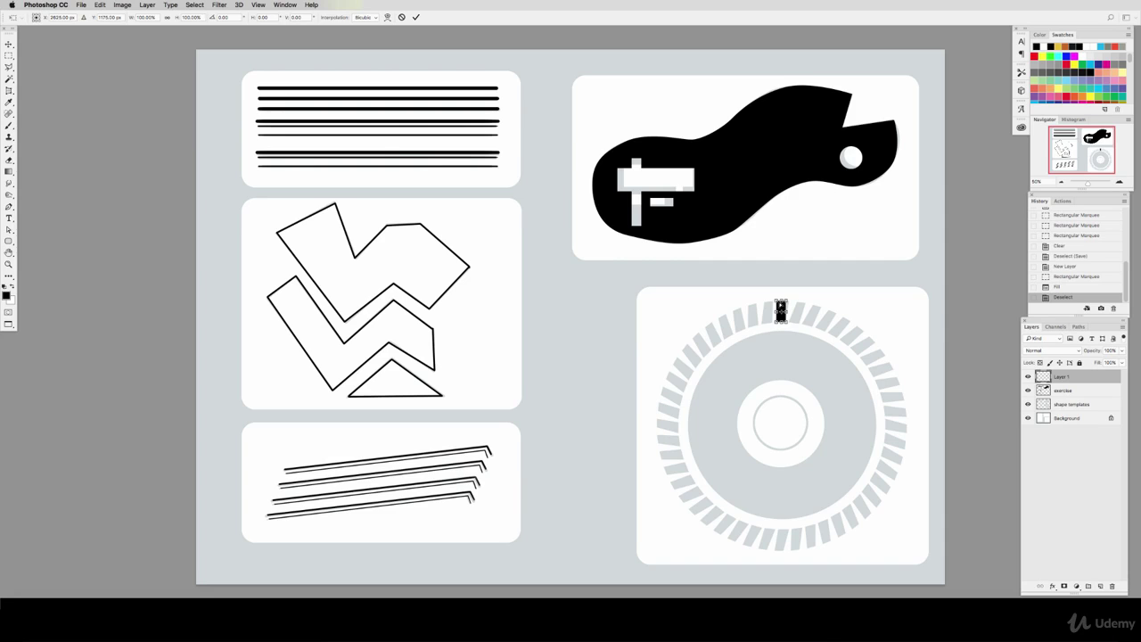
{"action": "key", "text": "super+plus"}
{"action": "key", "text": "super+plus"}
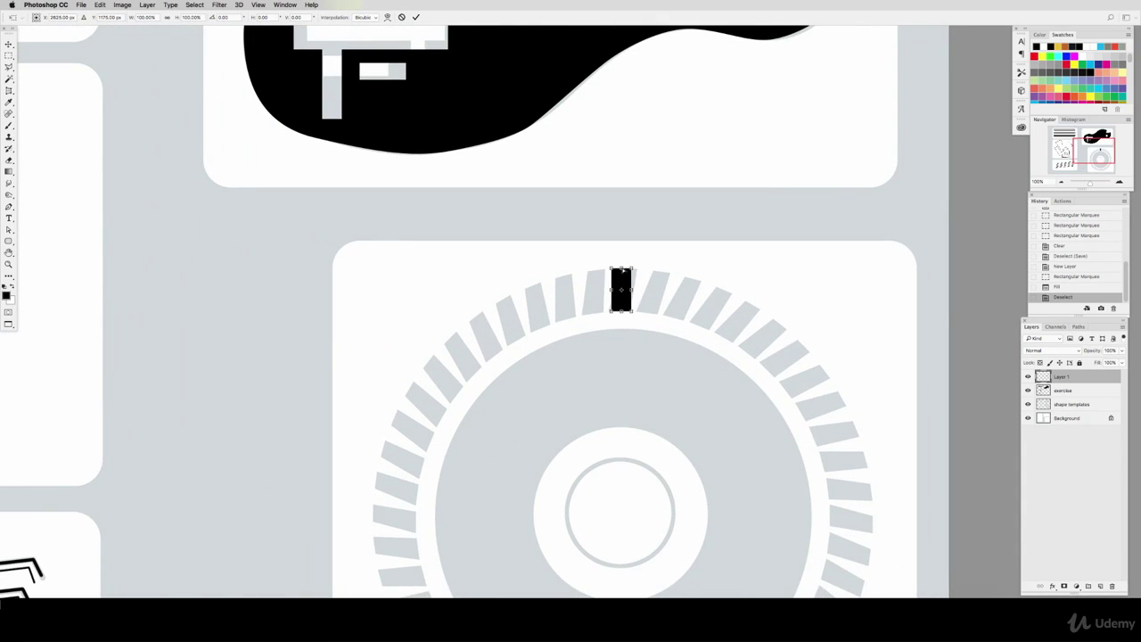
{"action": "left_click_drag", "start_coordinate": [622, 268], "coordinate": [629, 268]}
{"action": "key", "text": "Return"}
{"action": "left_click_drag", "start_coordinate": [544, 441], "coordinate": [460, 242]}
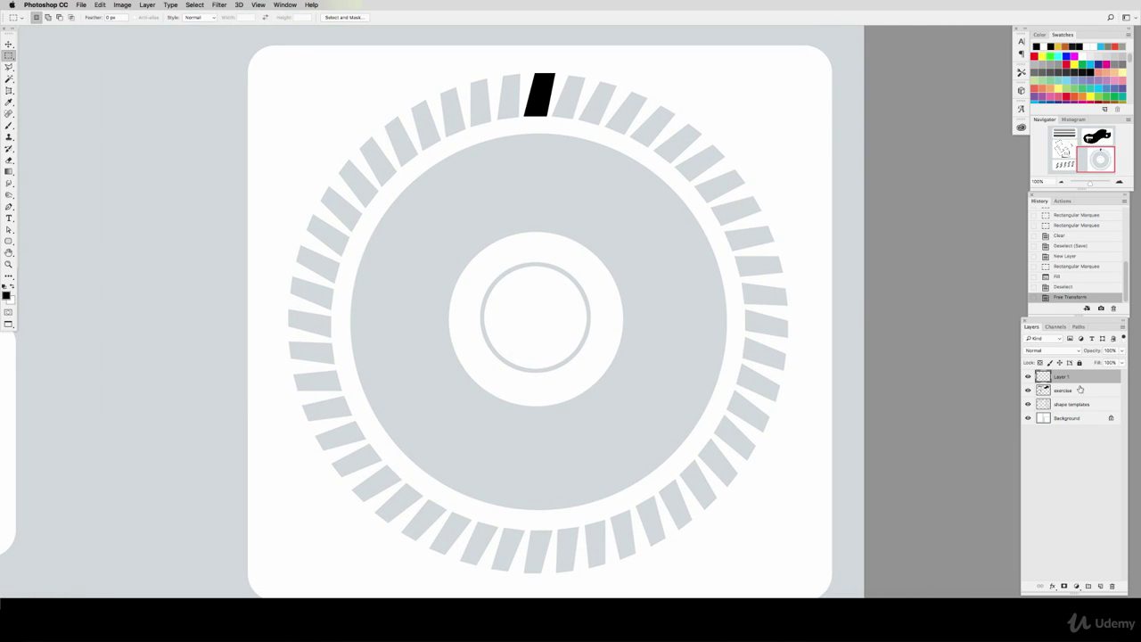
- Duplicate the black tooth layer and drag the copy down to the ring's bottom
{"action": "left_click_drag", "start_coordinate": [1074, 378], "coordinate": [1099, 588]}
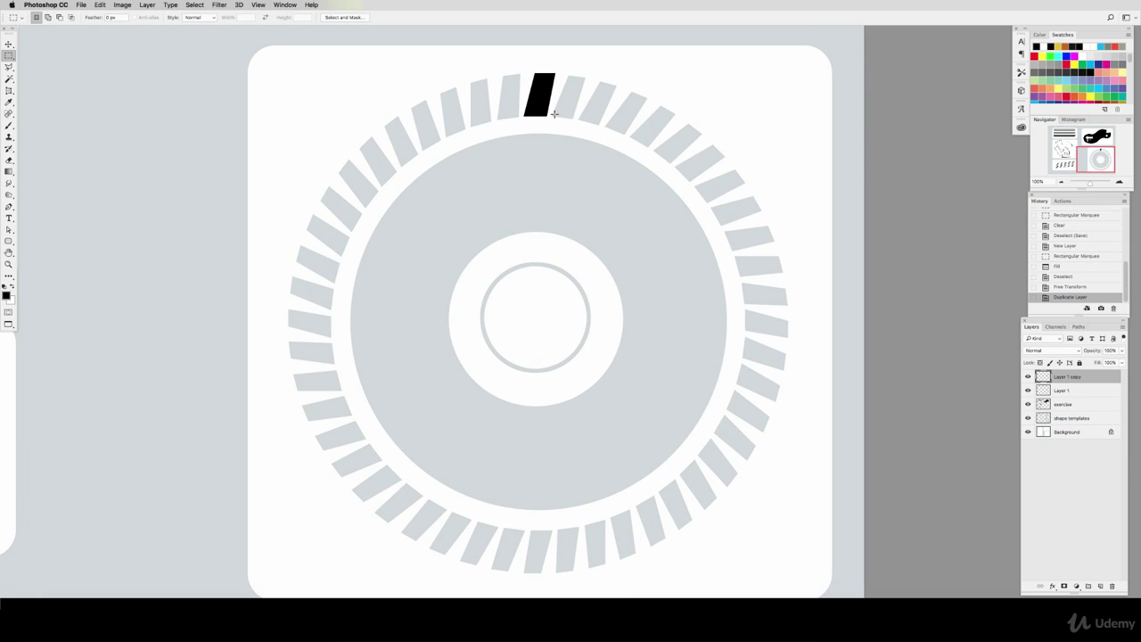
{"action": "key", "text": "v"}
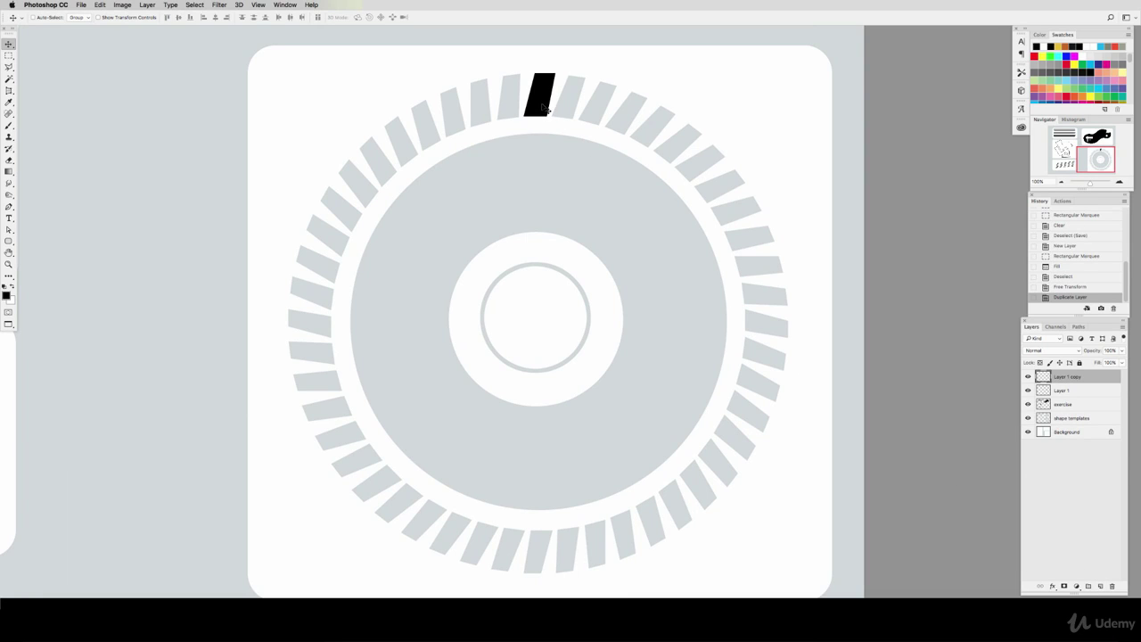
{"action": "left_click_drag", "start_coordinate": [543, 106], "coordinate": [548, 543]}
- Rotate the copied bar 180°, nudge it down, and merge it into the top tooth layer
{"action": "key", "text": "ctrl+t"}
{"action": "right_click", "coordinate": [545, 539]}
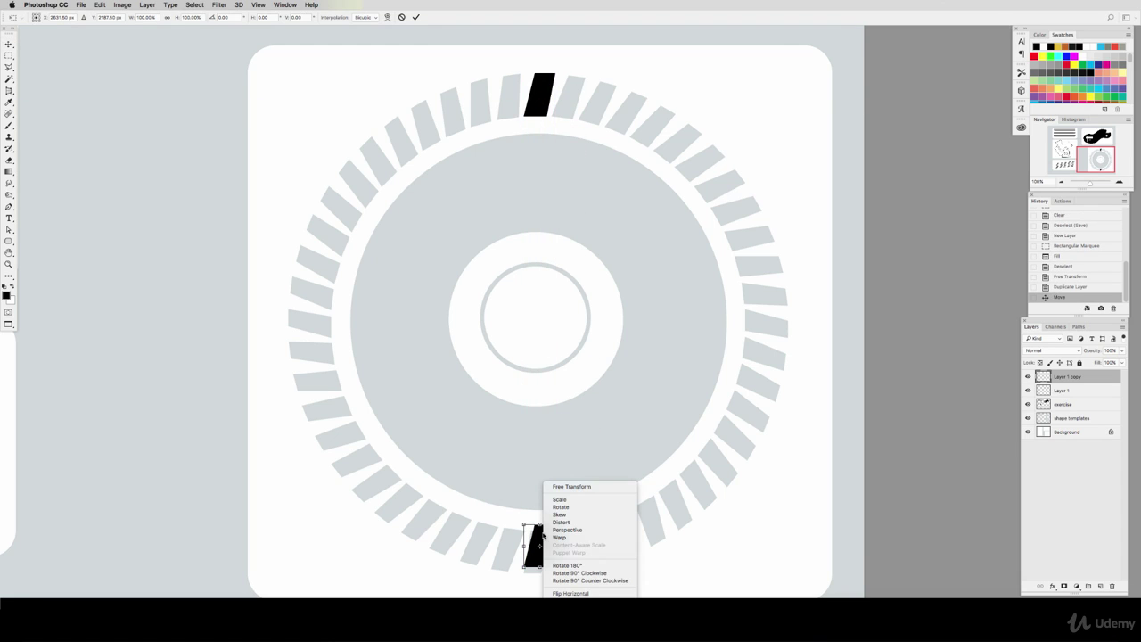
{"action": "left_click", "coordinate": [605, 565]}
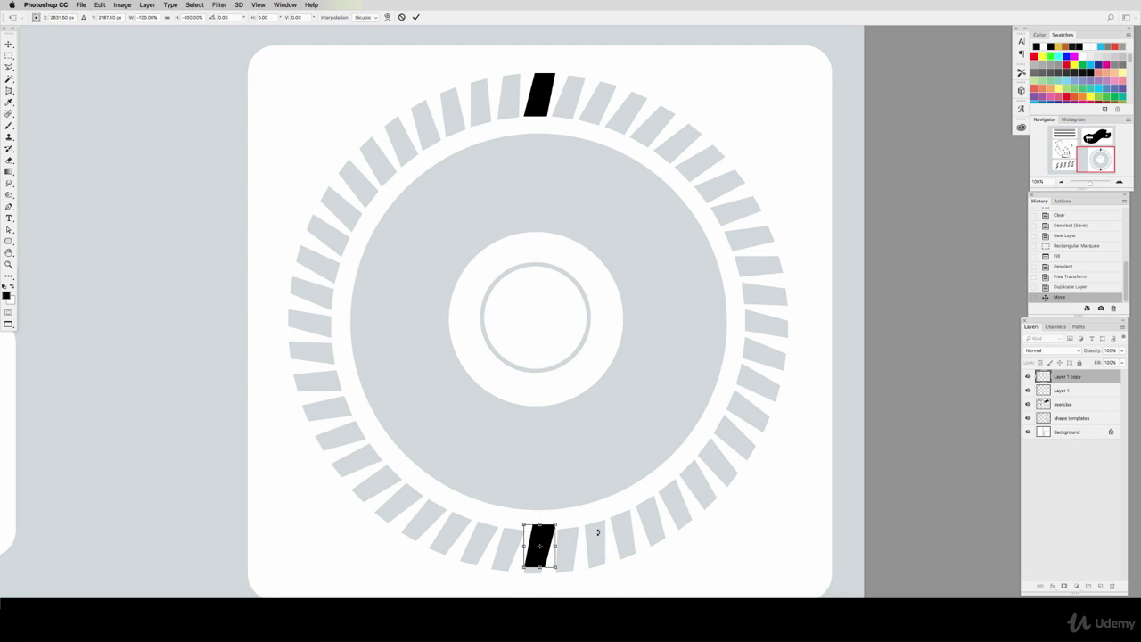
{"action": "key", "text": "Down"}
{"action": "key", "text": "Down"}
{"action": "key", "text": "Down"}
{"action": "key", "text": "Down"}
{"action": "key", "text": "Down"}
{"action": "key", "text": "Down"}
{"action": "key", "text": "Down"}
{"action": "key", "text": "Down"}
{"action": "key", "text": "Down"}
{"action": "key", "text": "Down"}
{"action": "key", "text": "Down"}
{"action": "key", "text": "Down"}
{"action": "key", "text": "Down"}
{"action": "key", "text": "Return"}
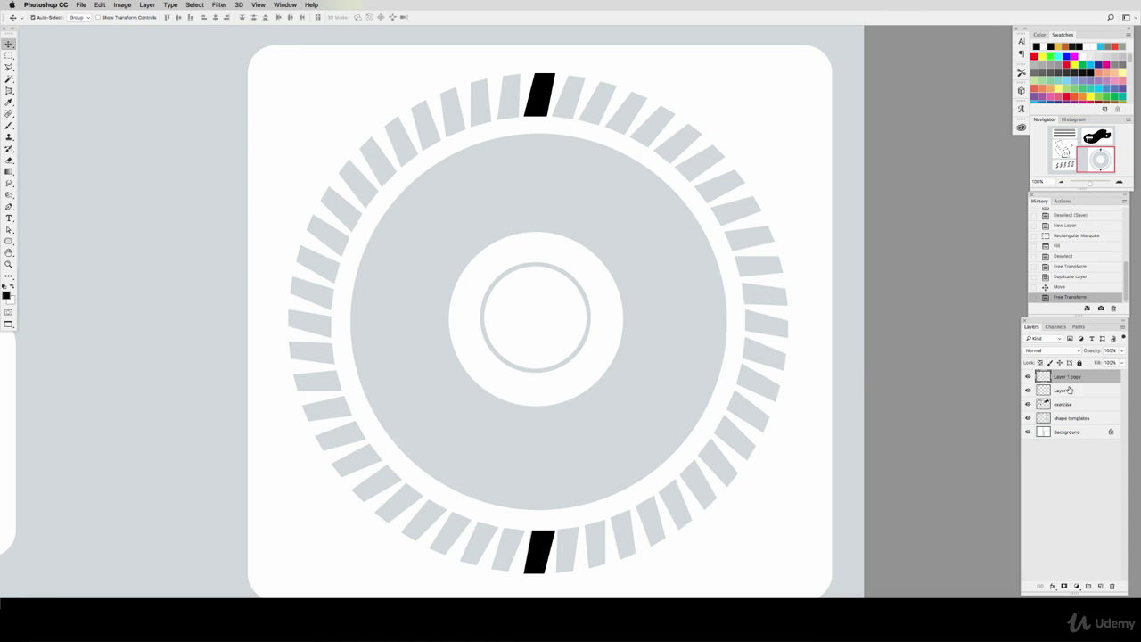
{"action": "key", "text": "super+e"}
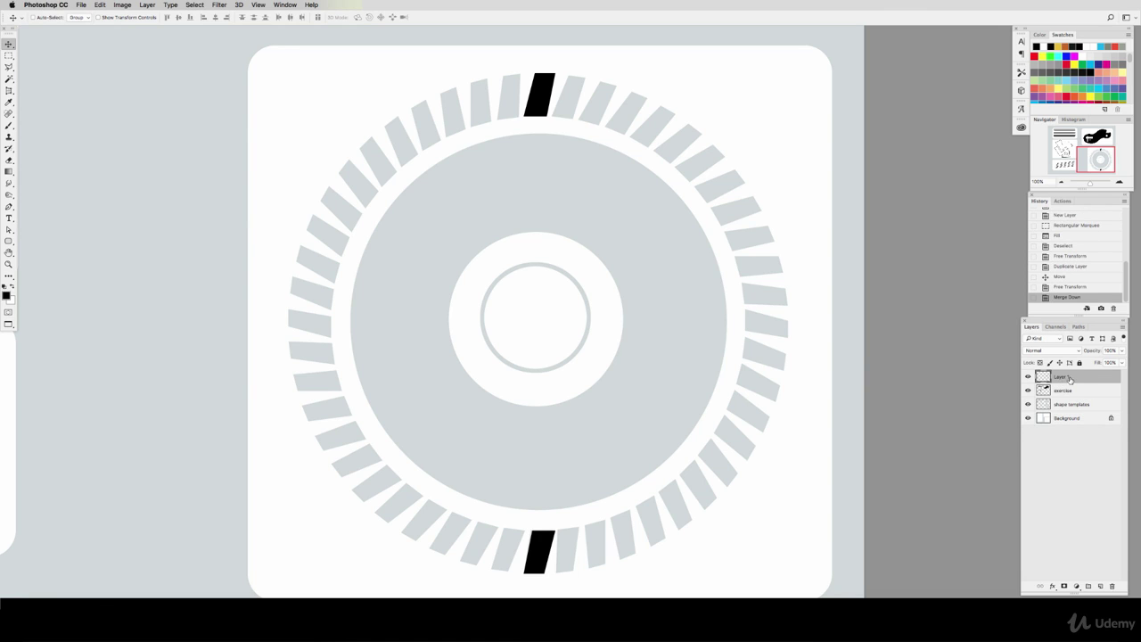
- Duplicate the vertical tooth pair, rotate the copy horizontal, and merge both into one layer
{"action": "left_click_drag", "start_coordinate": [1068, 386], "coordinate": [1099, 586]}
{"action": "key", "text": "super+t"}
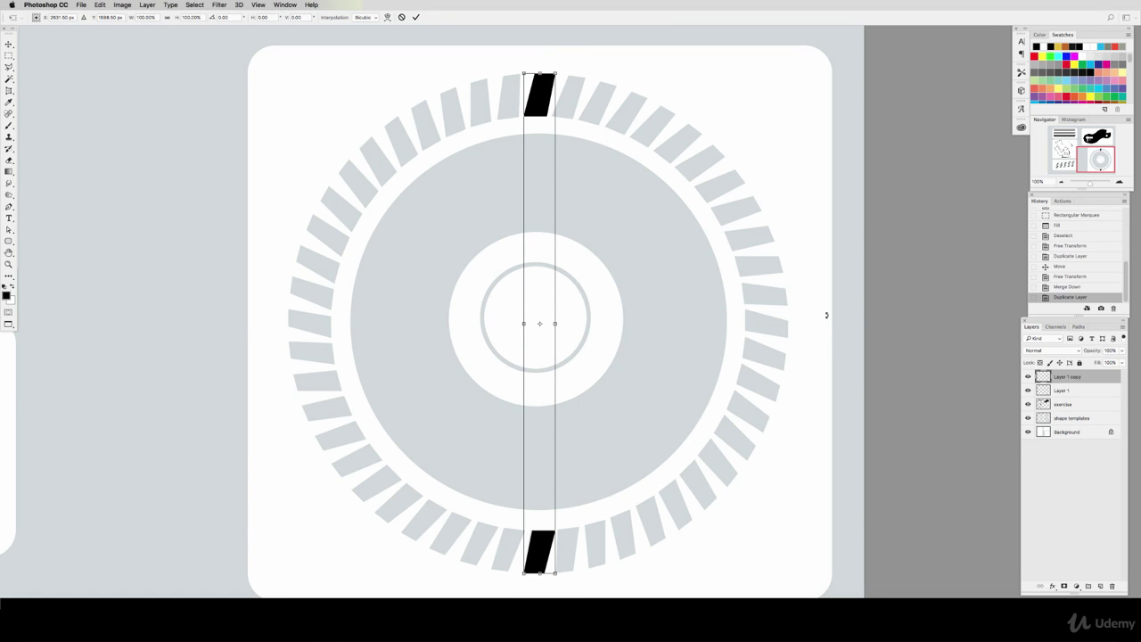
{"action": "left_click_drag", "start_coordinate": [834, 303], "coordinate": [806, 257]}
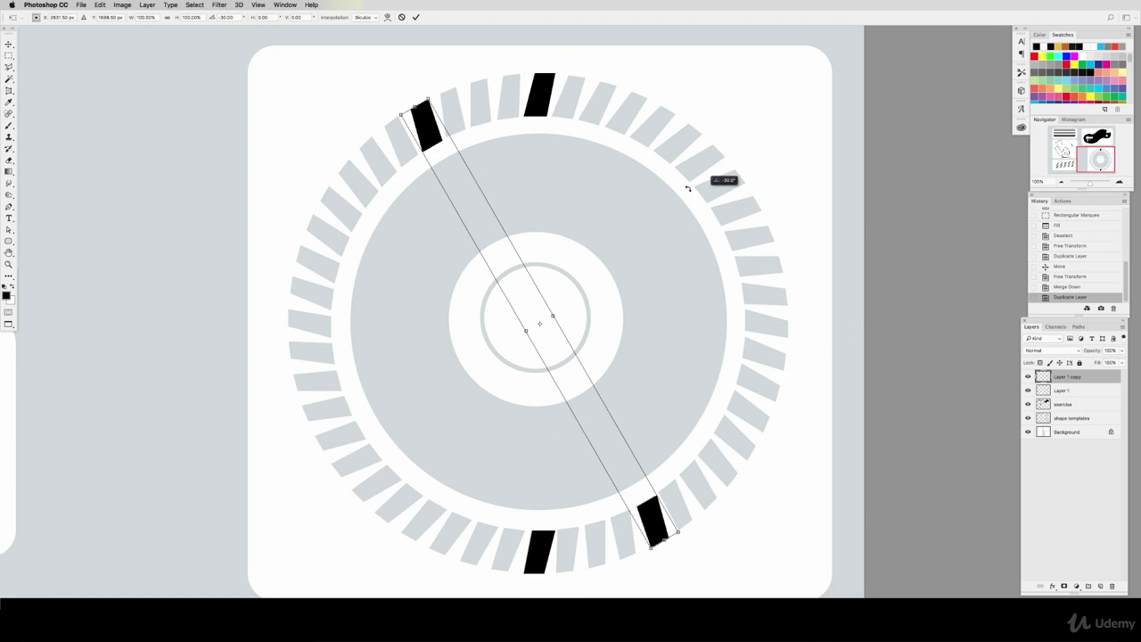
{"action": "left_click_drag", "start_coordinate": [687, 188], "coordinate": [515, 188]}
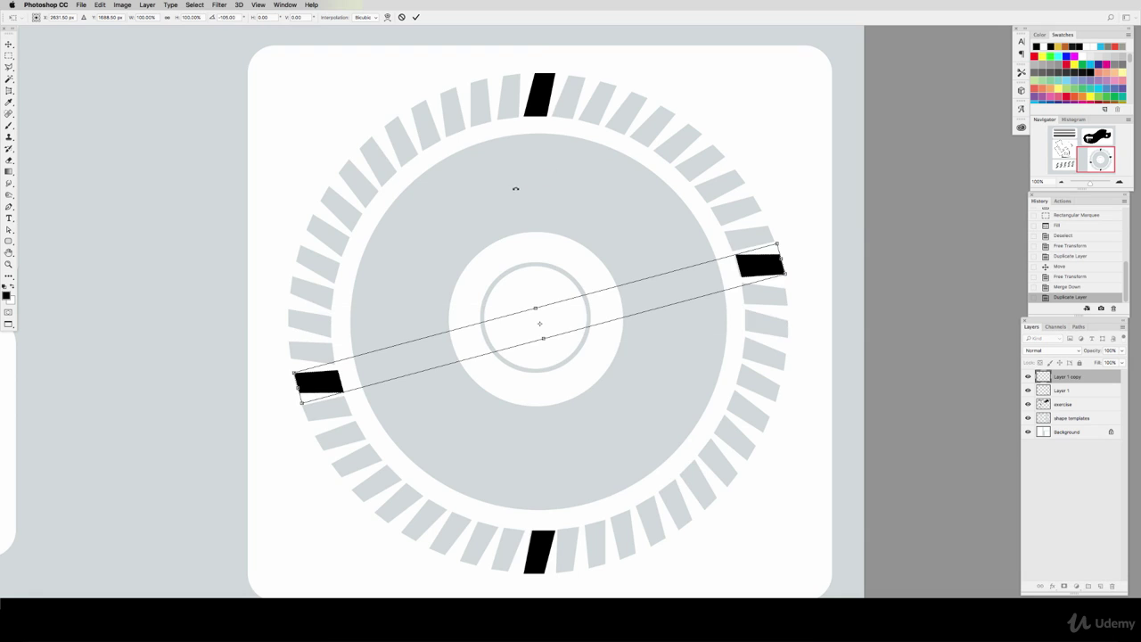
{"action": "left_click_drag", "start_coordinate": [599, 173], "coordinate": [633, 191]}
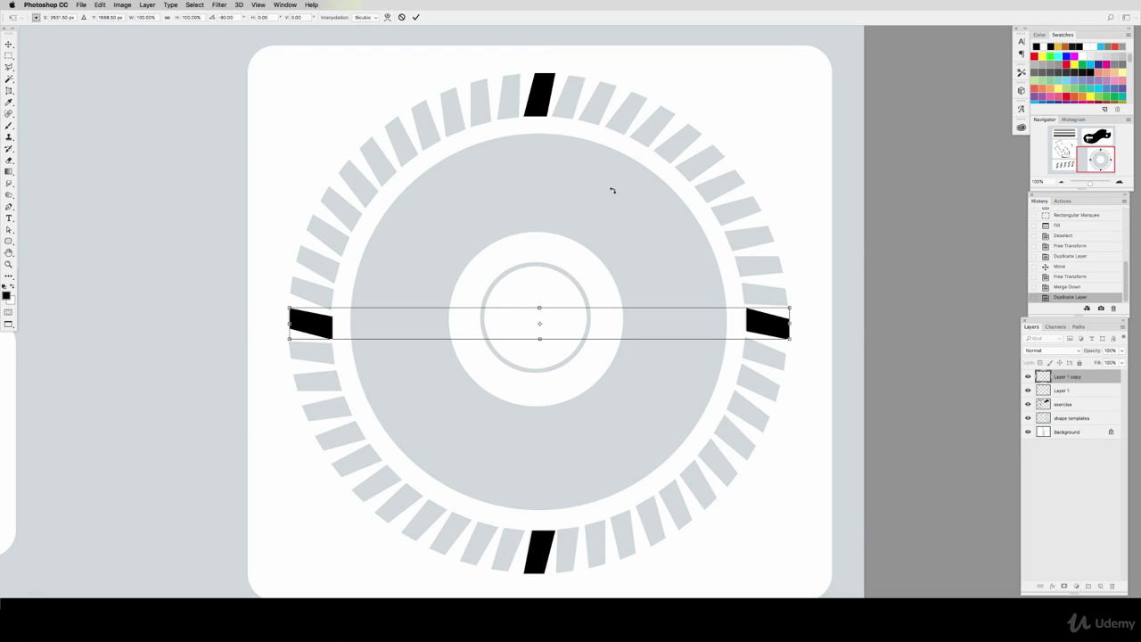
{"action": "key", "text": "Return"}
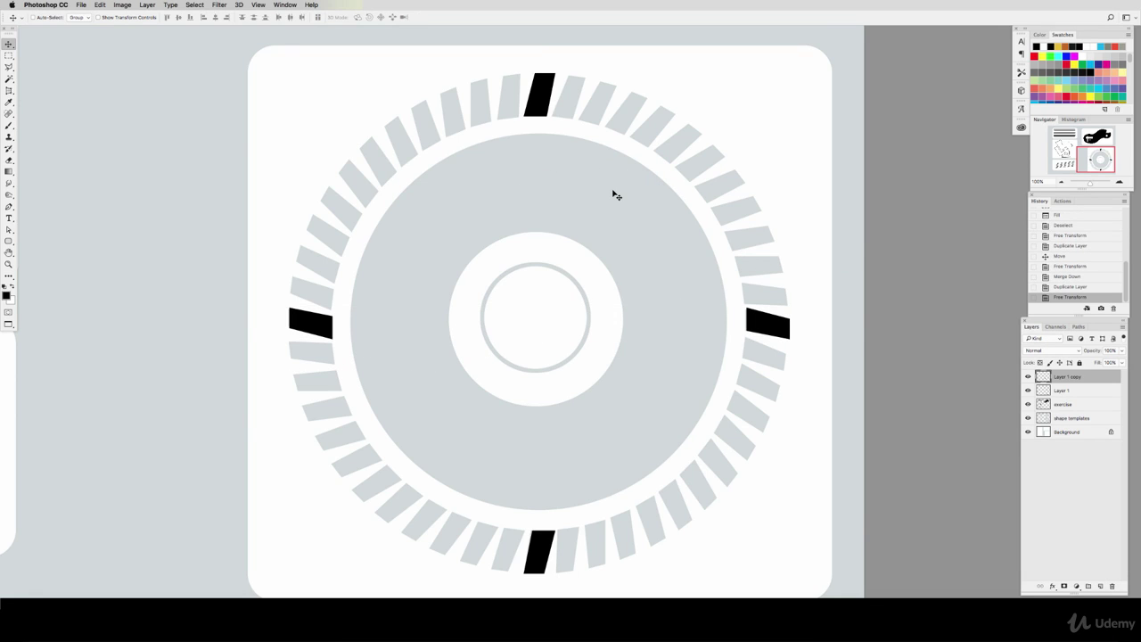
{"action": "left_click", "coordinate": [1076, 391], "text": "shift"}
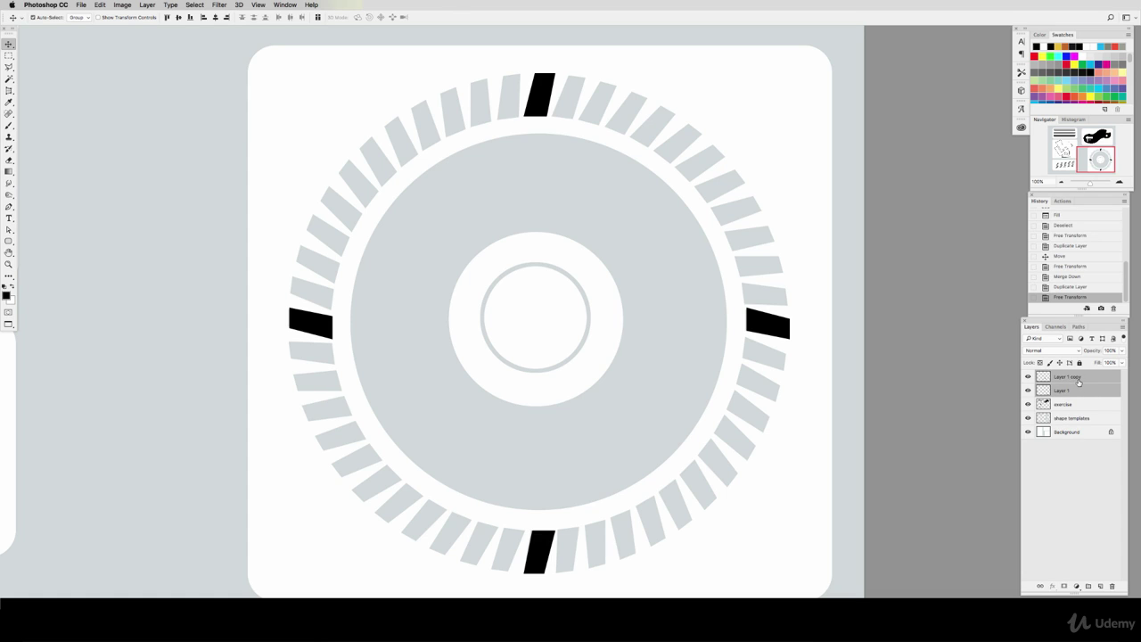
{"action": "key", "text": "super+e"}
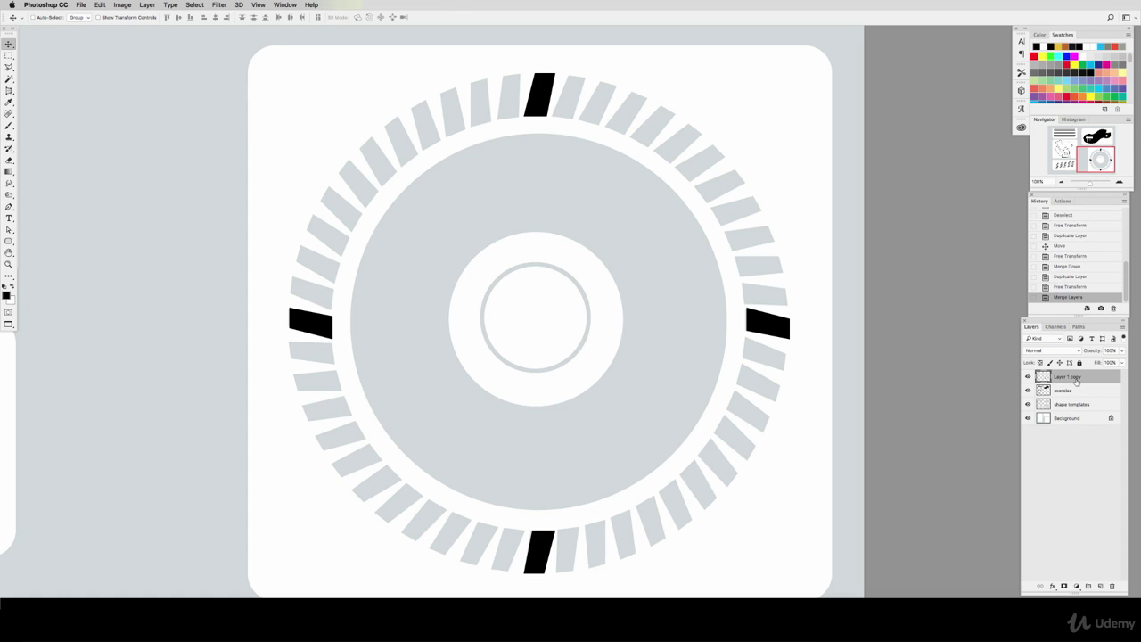
- Add two rotated copies of the teeth, 45° and into the gaps, merging each down
{"action": "left_click_drag", "start_coordinate": [1072, 377], "coordinate": [1100, 585]}
{"action": "key", "text": "super+t"}
{"action": "left_click_drag", "start_coordinate": [845, 309], "coordinate": [776, 117]}
{"action": "key", "text": "Return"}
{"action": "key", "text": "super+e"}
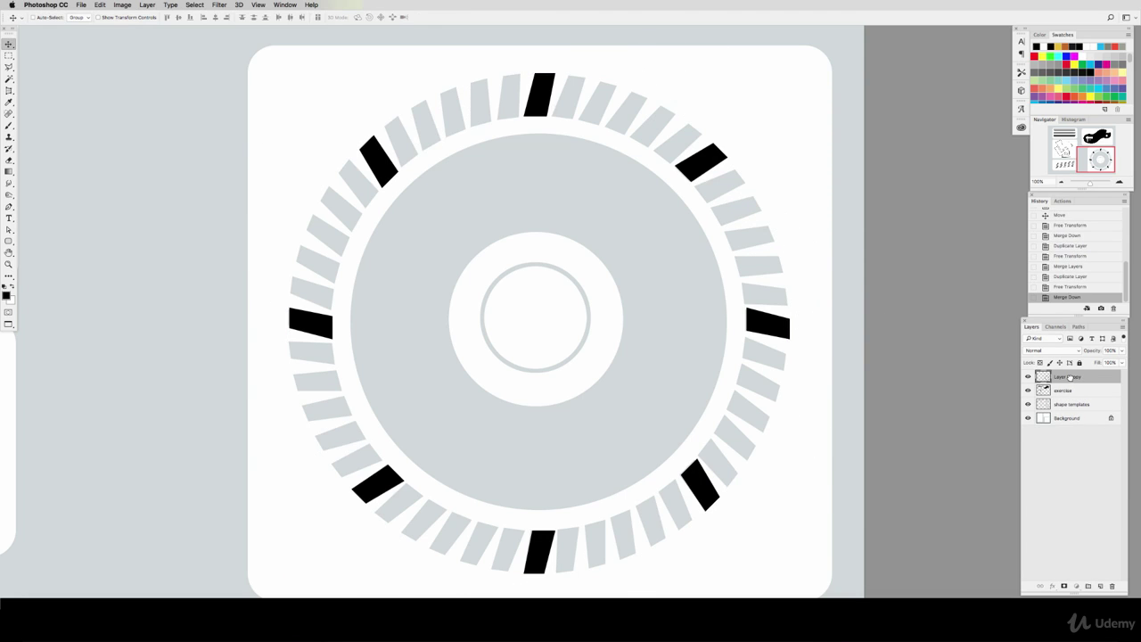
{"action": "left_click_drag", "start_coordinate": [1070, 377], "coordinate": [1088, 585]}
{"action": "key", "text": "super+t"}
{"action": "left_click_drag", "start_coordinate": [880, 322], "coordinate": [843, 184]}
{"action": "key", "text": "Return"}
{"action": "key", "text": "super+e"}
- Add two more rotated tooth copies until every remaining grey tooth is covered
{"action": "left_click_drag", "start_coordinate": [1069, 377], "coordinate": [1098, 584]}
{"action": "key", "text": "super+t"}
{"action": "left_click_drag", "start_coordinate": [891, 326], "coordinate": [891, 237]}
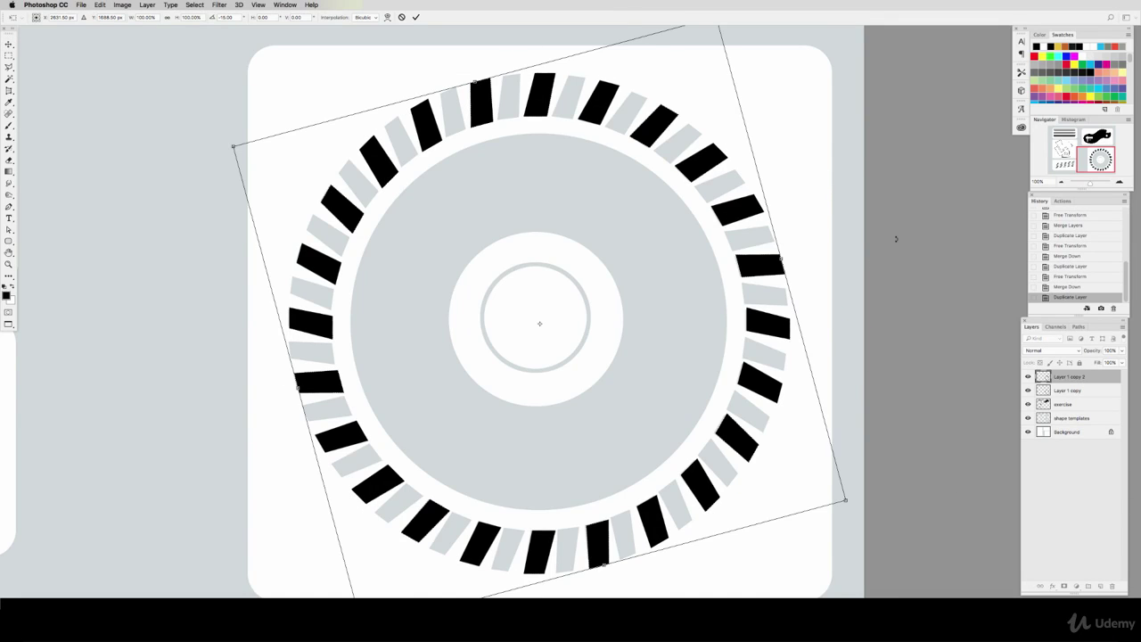
{"action": "key", "text": "Return"}
{"action": "key", "text": "super+e"}
{"action": "left_click_drag", "start_coordinate": [1069, 377], "coordinate": [1099, 586]}
{"action": "key", "text": "super+t"}
{"action": "left_click_drag", "start_coordinate": [891, 330], "coordinate": [845, 277]}
{"action": "key", "text": "Return"}
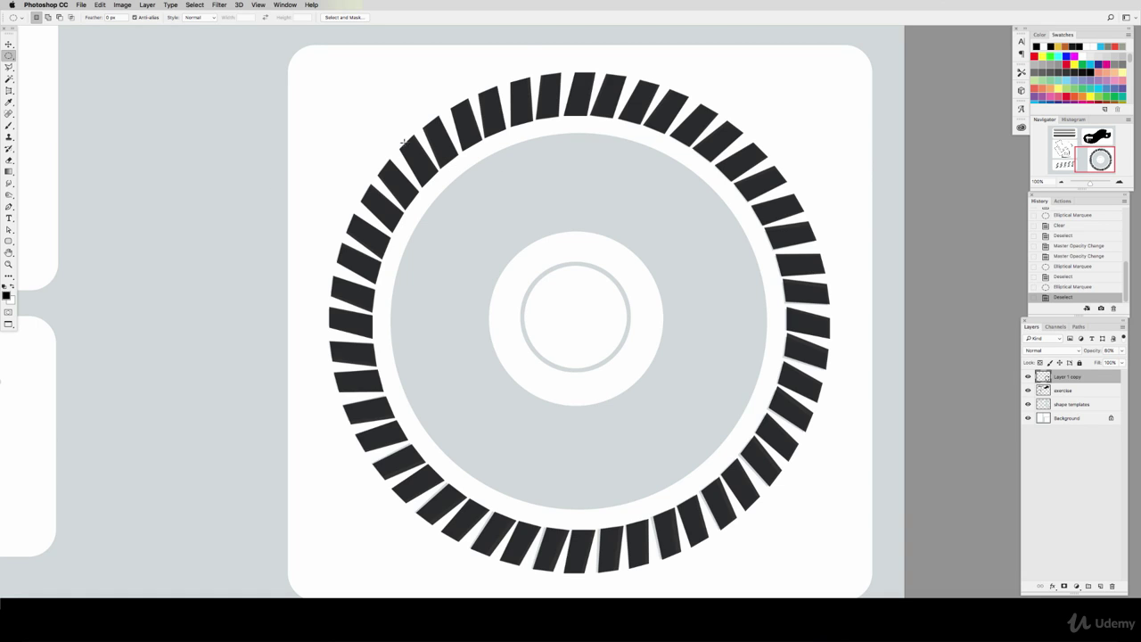
- Fill a circular selection of the large grey disc inside the teeth with dark colour
{"action": "left_click_drag", "start_coordinate": [392, 136], "coordinate": [826, 508]}
{"action": "key", "text": "alt+BackSpace"}
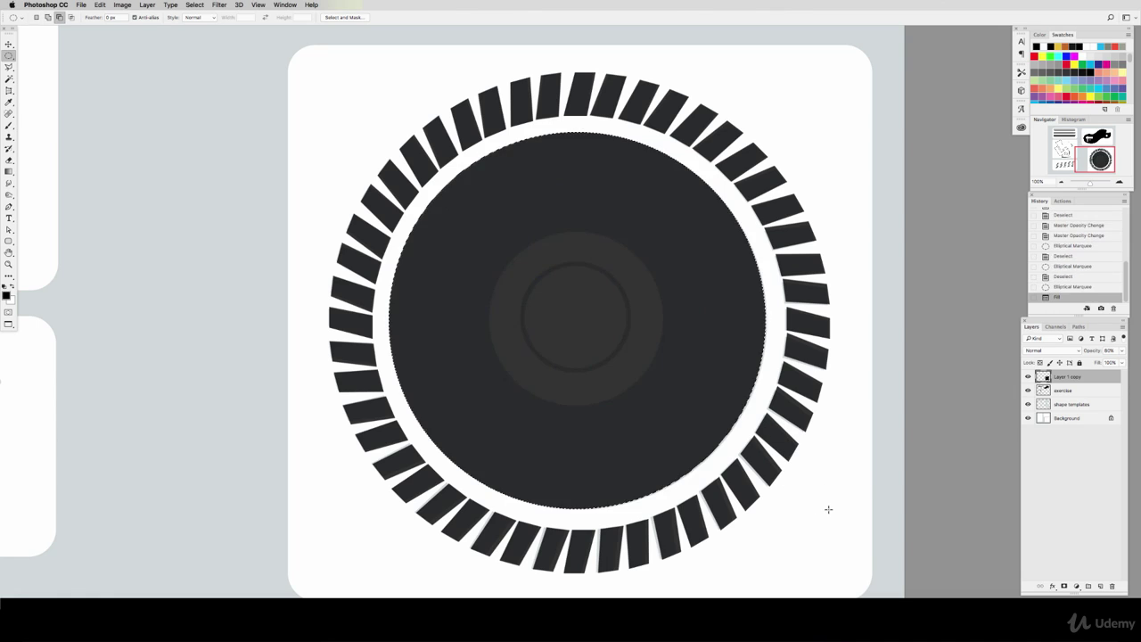
{"action": "key", "text": "super+d"}
- Clear the centre hub back to white, then select the inner grey ring's circle
{"action": "left_click_drag", "start_coordinate": [496, 252], "coordinate": [701, 407]}
{"action": "key", "text": "BackSpace"}
{"action": "key", "text": "super+d"}
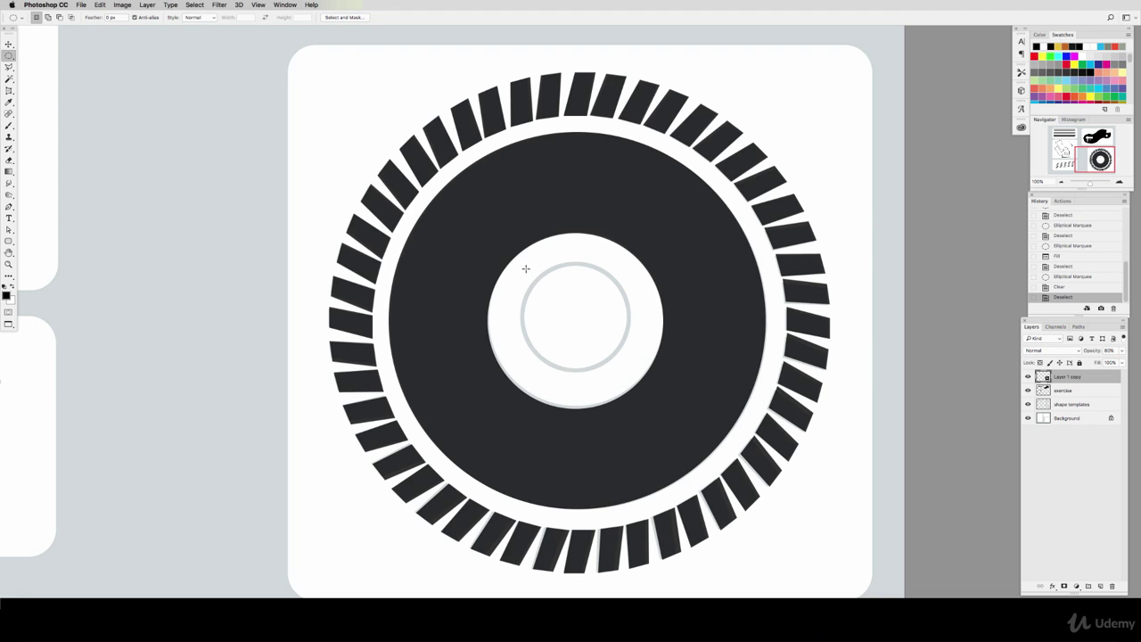
{"action": "left_click_drag", "start_coordinate": [526, 268], "coordinate": [651, 369]}
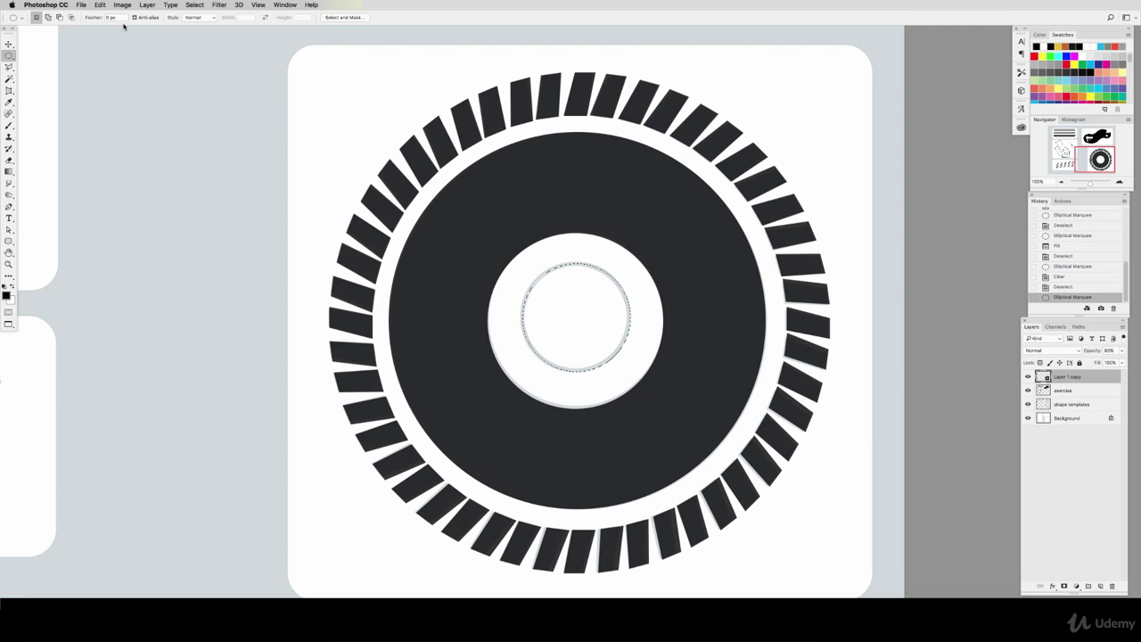
- Stroke the inner circle selection with an 11 px black line and deselect
{"action": "left_click", "coordinate": [98, 5]}
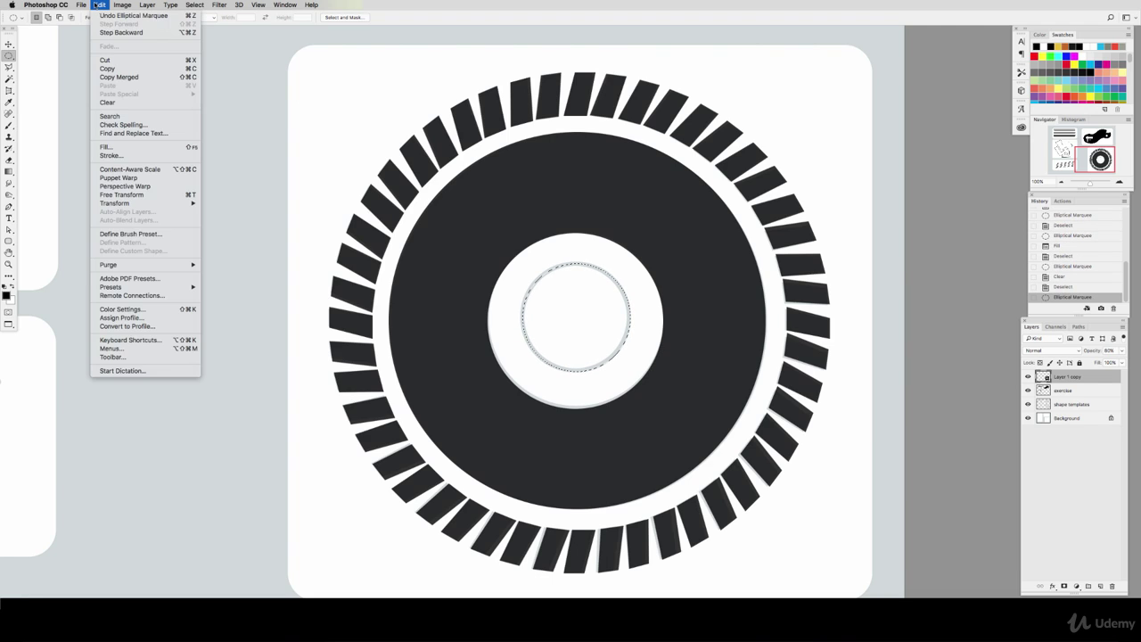
{"action": "left_click", "coordinate": [172, 156]}
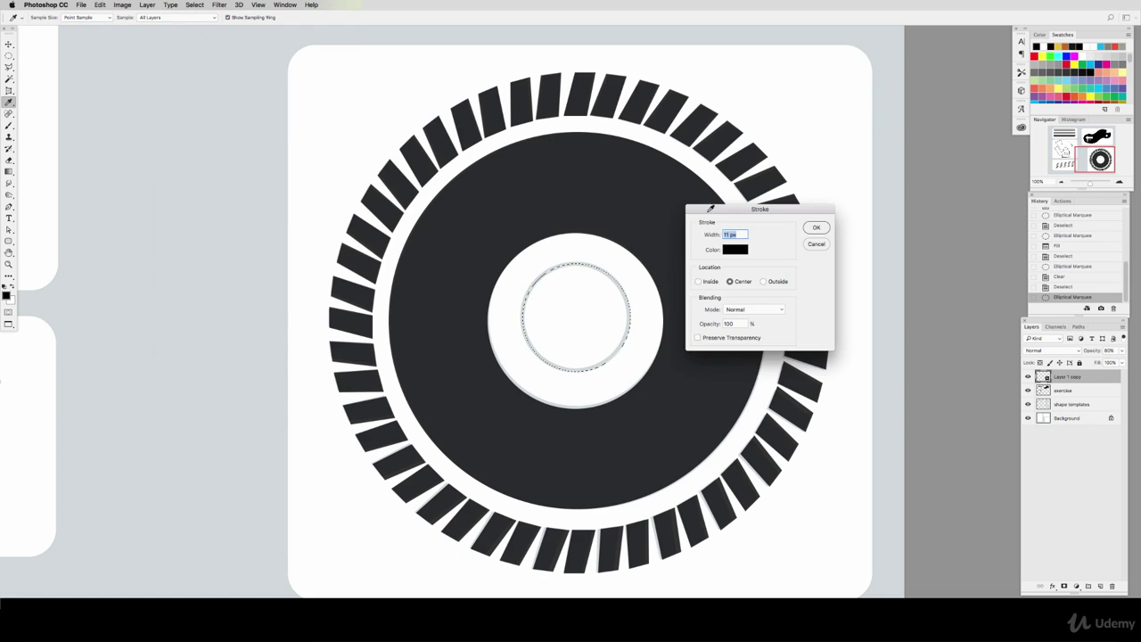
{"action": "left_click_drag", "start_coordinate": [710, 208], "coordinate": [779, 170]}
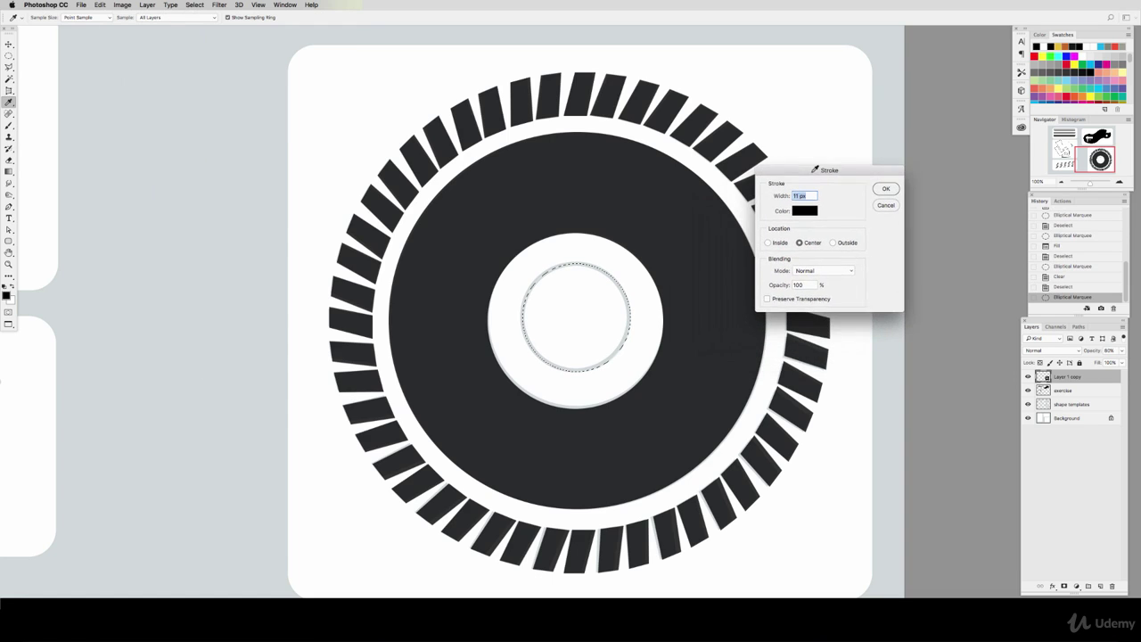
{"action": "left_click", "coordinate": [887, 189]}
{"action": "key", "text": "ctrl+d"}
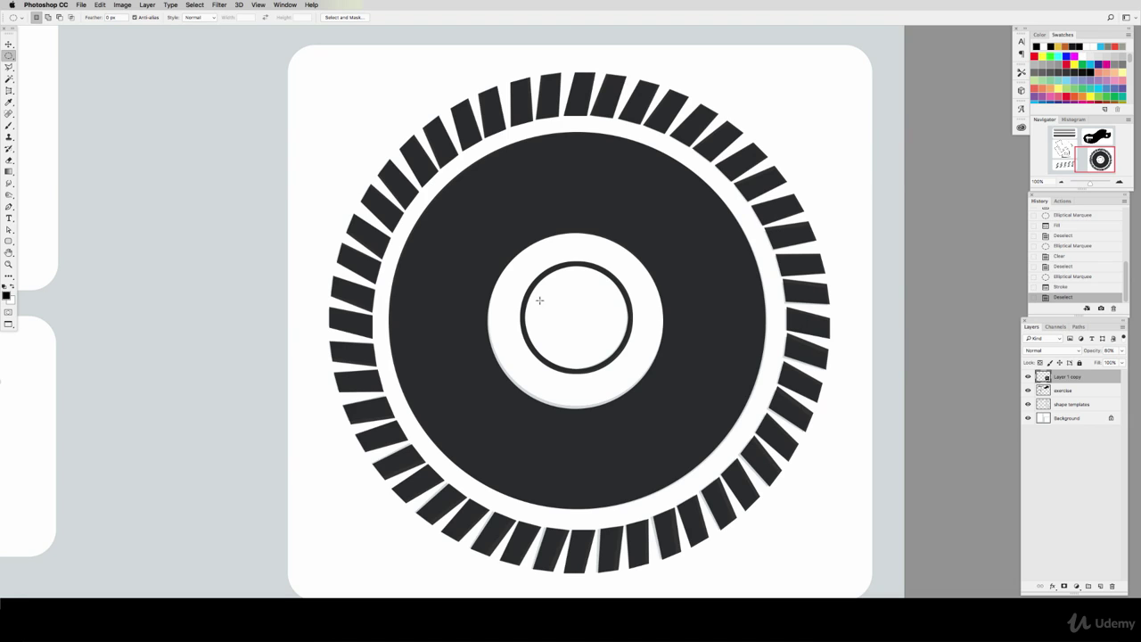
- Zoom out to 50% to show the whole finished worksheet
{"action": "key", "text": "z"}
{"action": "left_click", "coordinate": [484, 306], "text": "alt"}
{"action": "left_click", "coordinate": [487, 305], "text": "alt"}
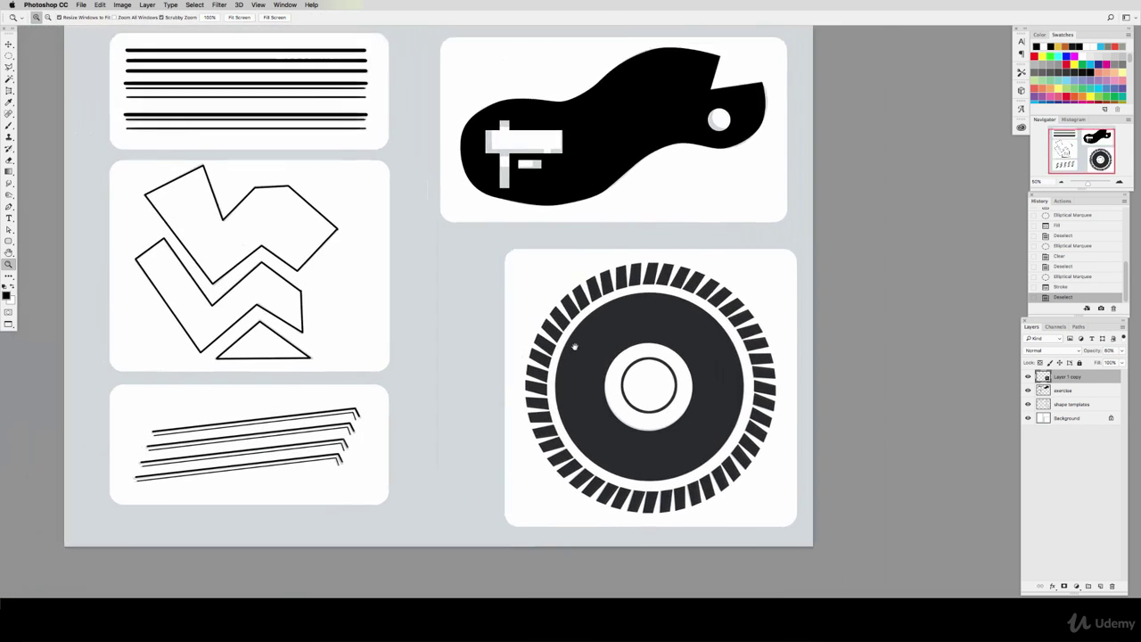